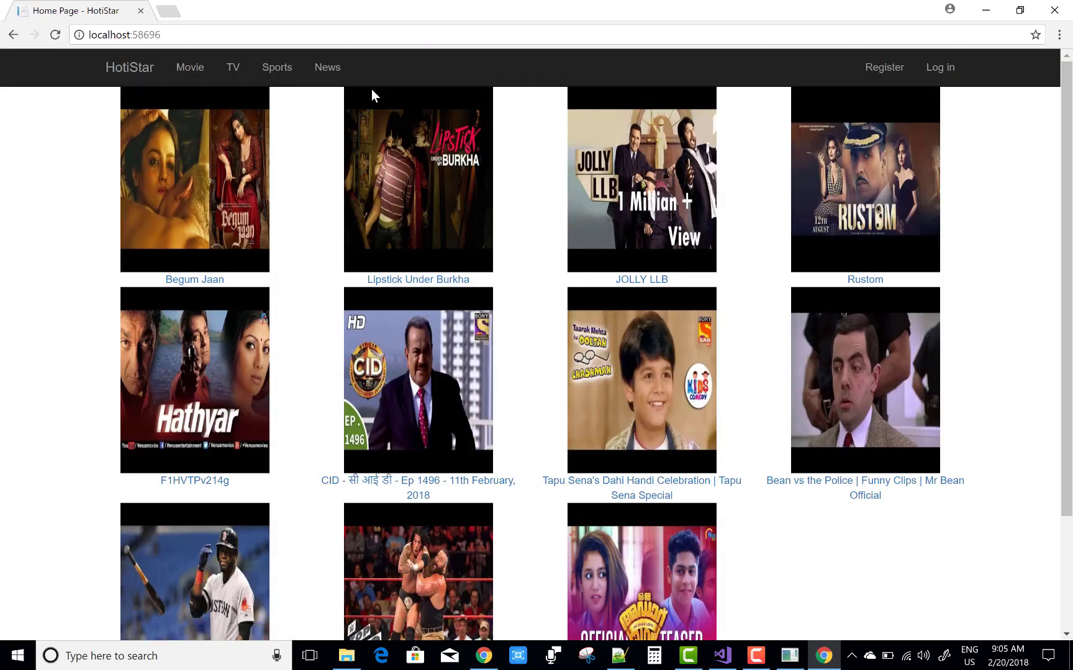
Step: Scroll the home gallery, then visit the Movie, TV and Sports category pages
scroll(965, 371, "down", 3)
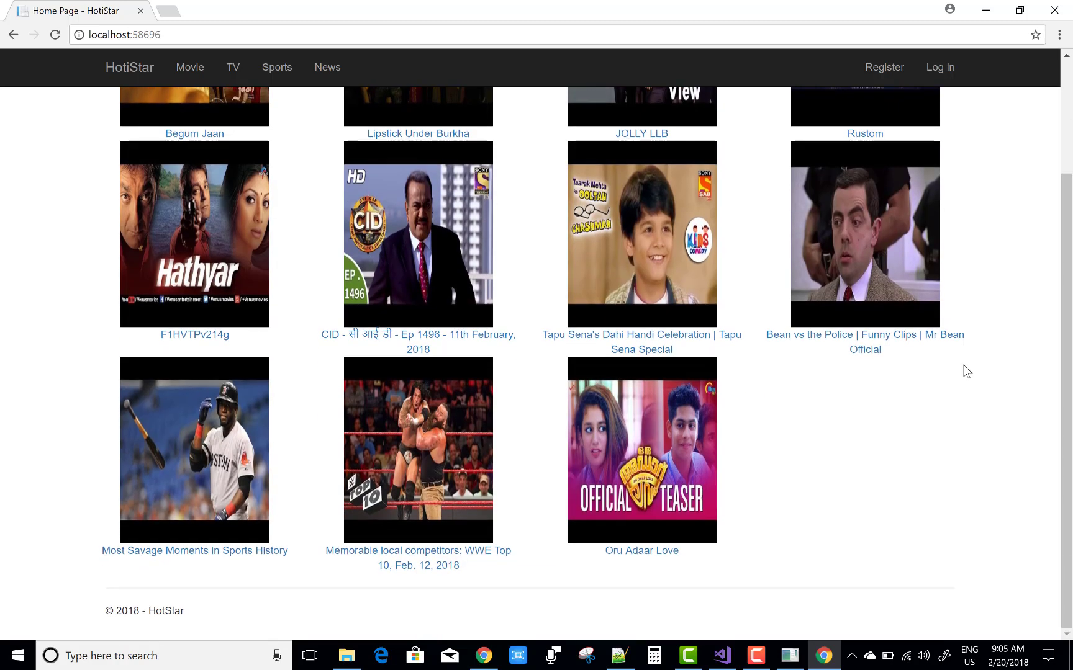
scroll(966, 371, "up", 3)
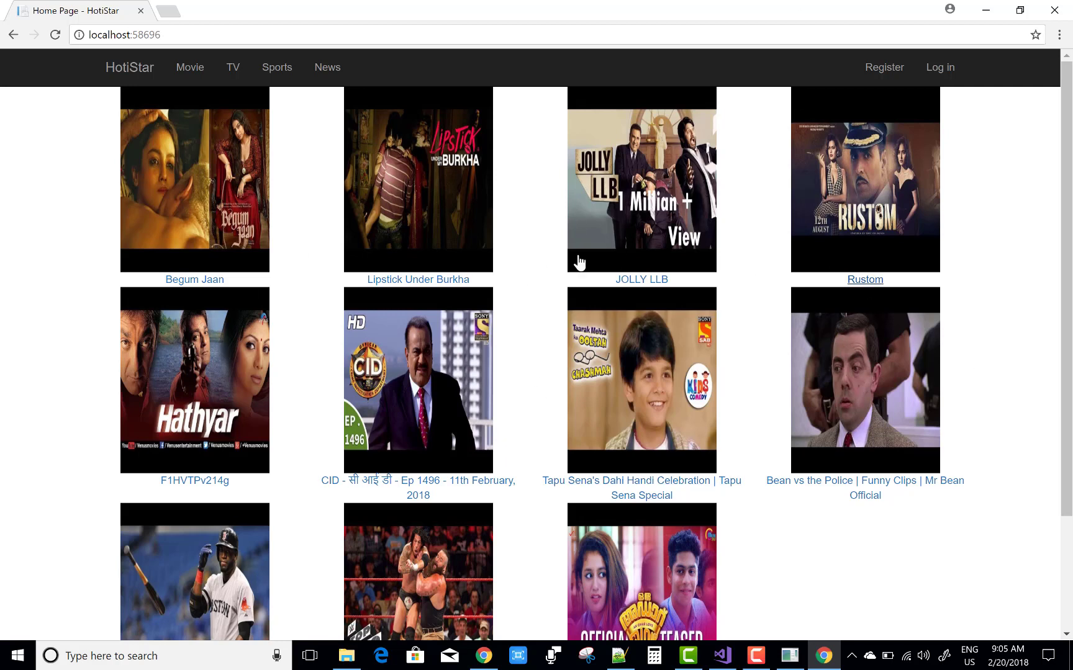
left_click(183, 73)
left_click(239, 68)
left_click(292, 70)
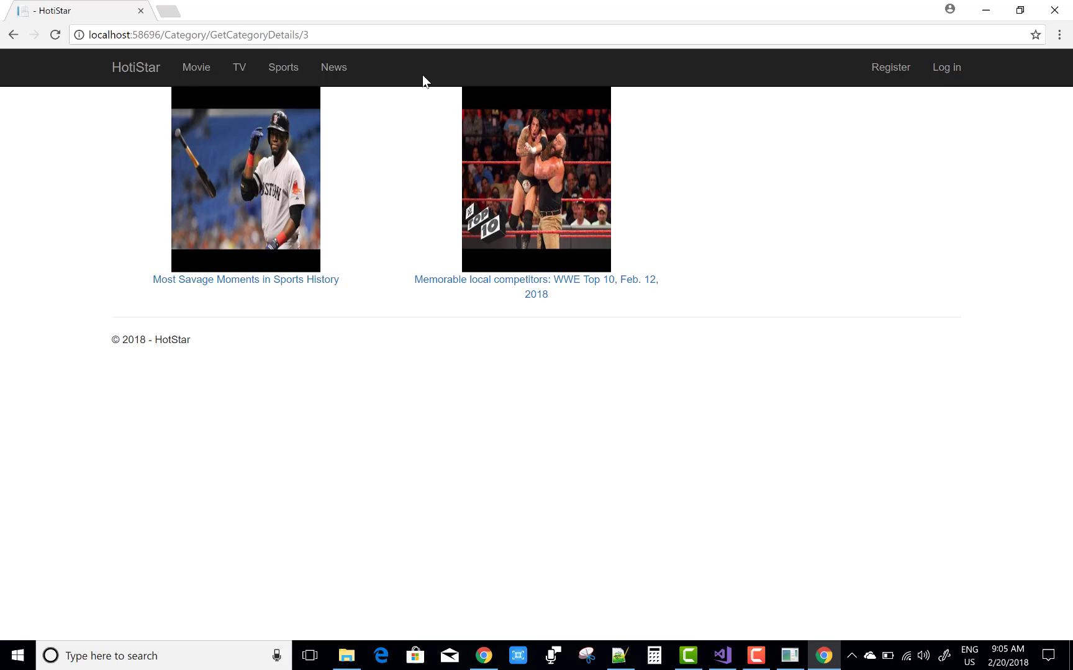
Step: Log in to HotiStar with the autofilled saved account
left_click(948, 73)
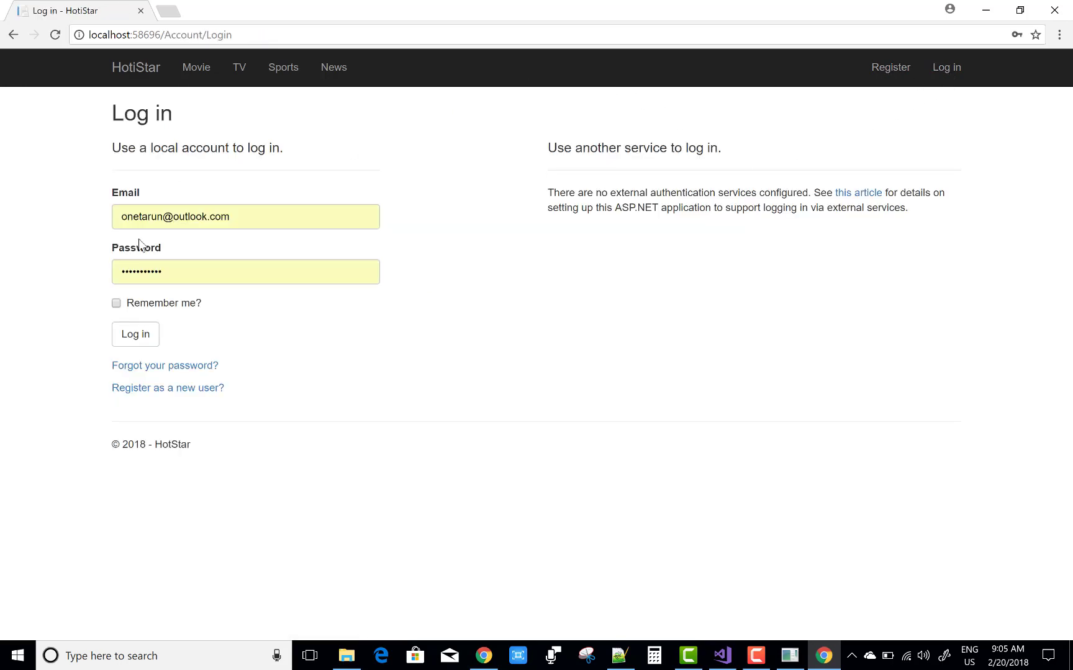
left_click(137, 340)
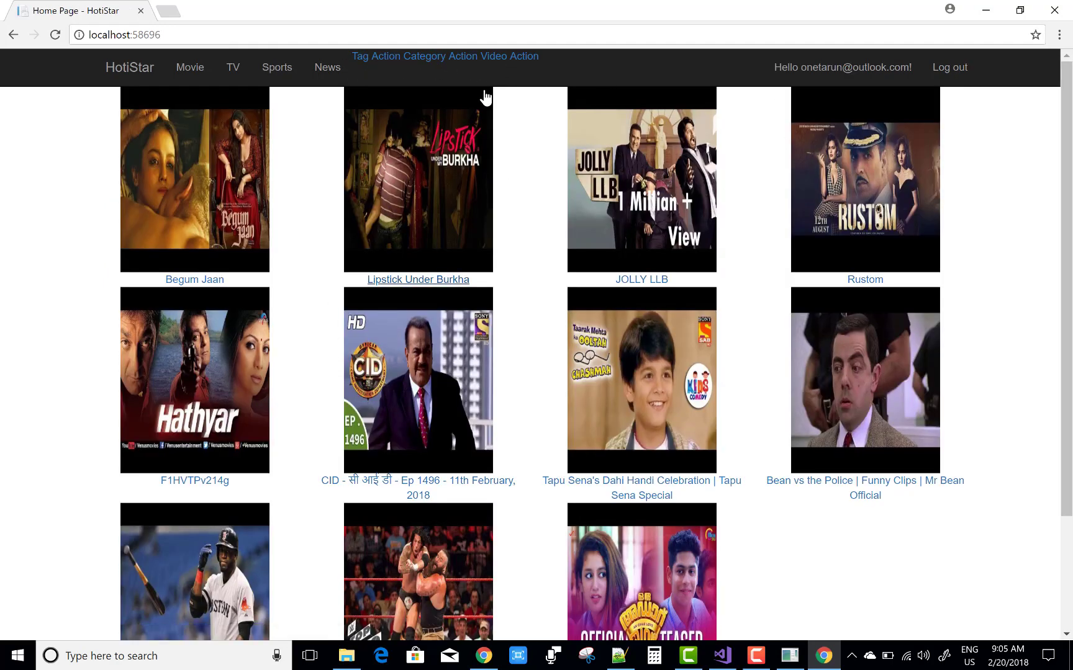
Step: Check the tag list (Action, Comedy, Drama, Hindi) and its Create form, then open the Category list
left_click(385, 57)
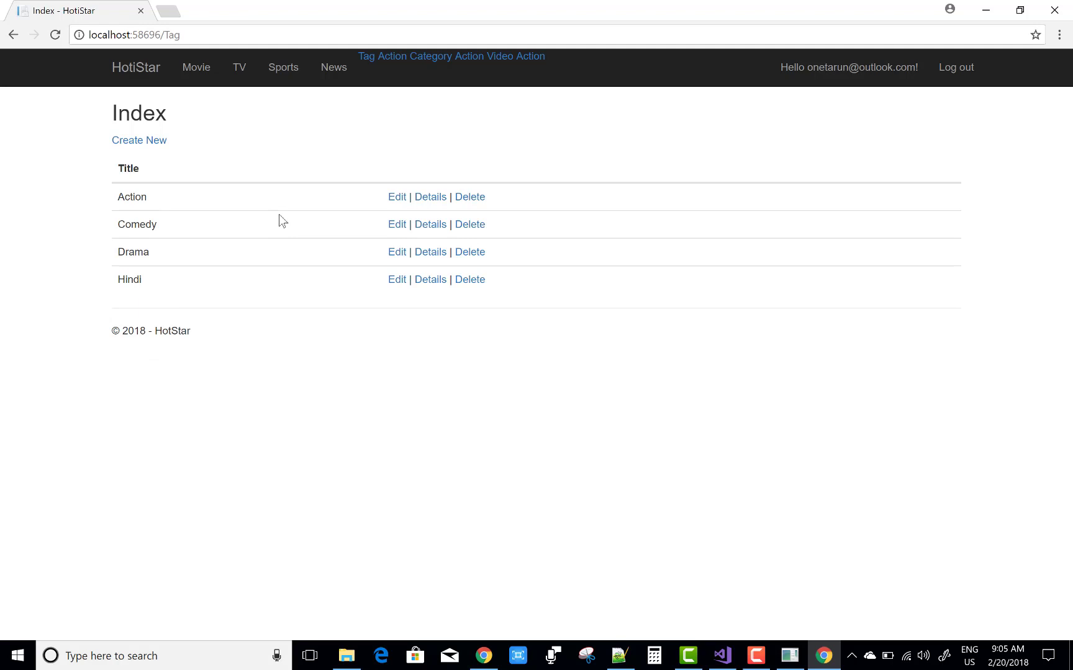
left_click(149, 145)
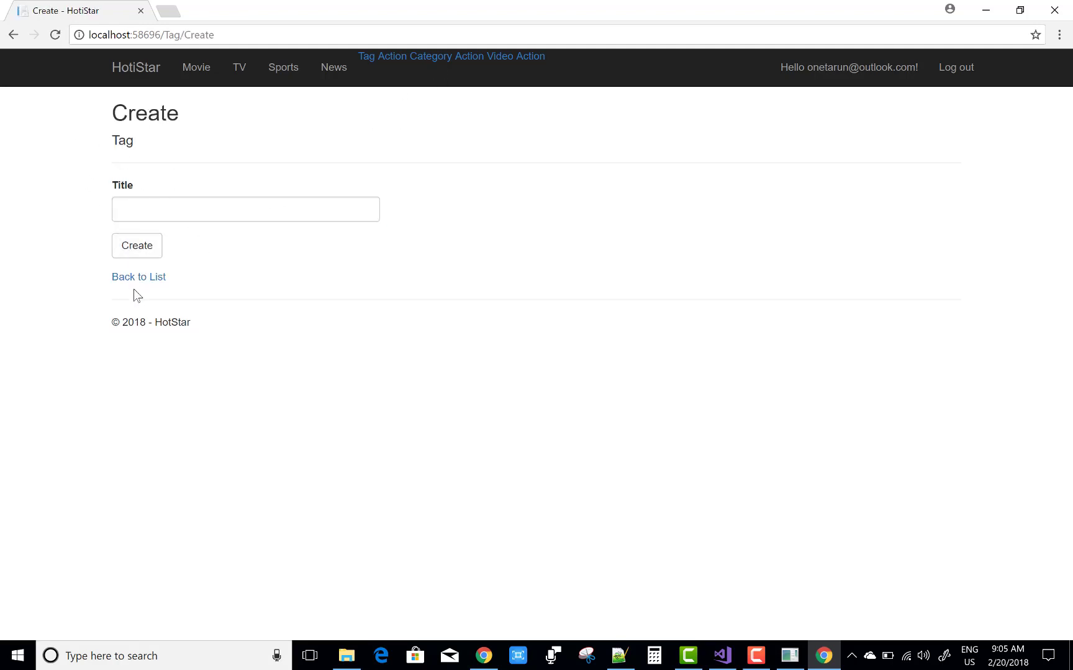
left_click(137, 278)
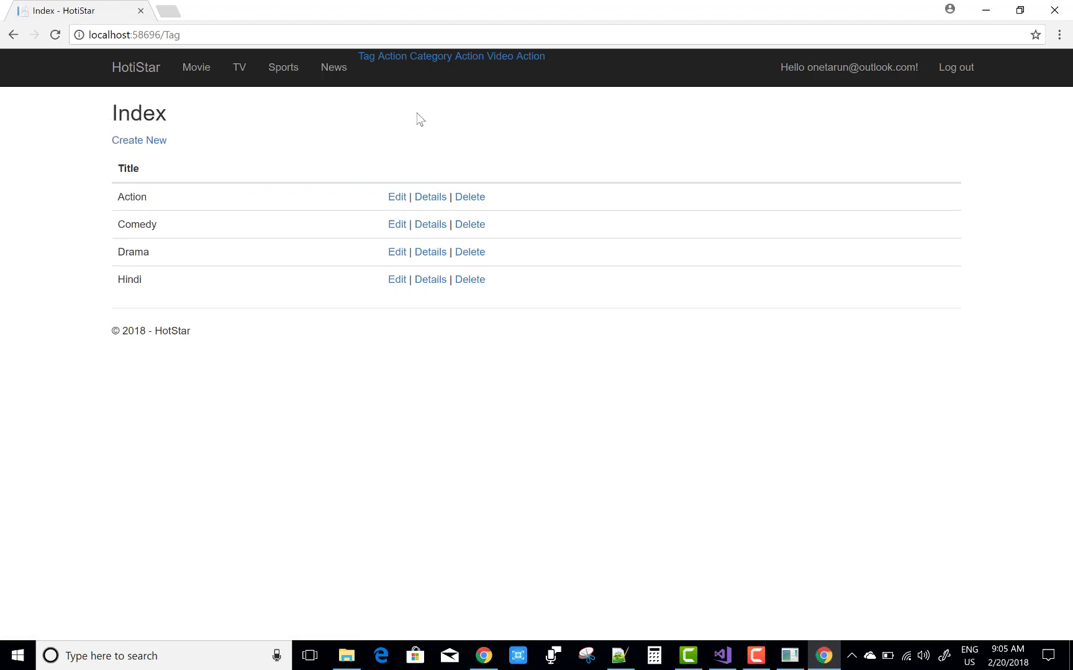
left_click(454, 62)
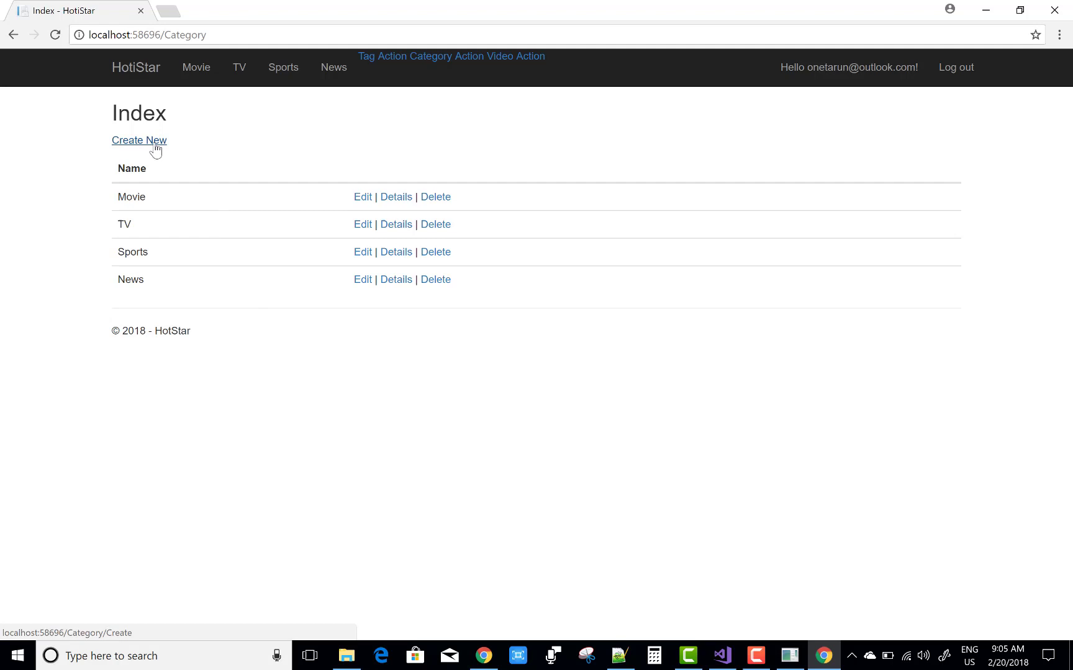
Step: Add a new category named 'Trailer' to HotiStar
left_click(155, 149)
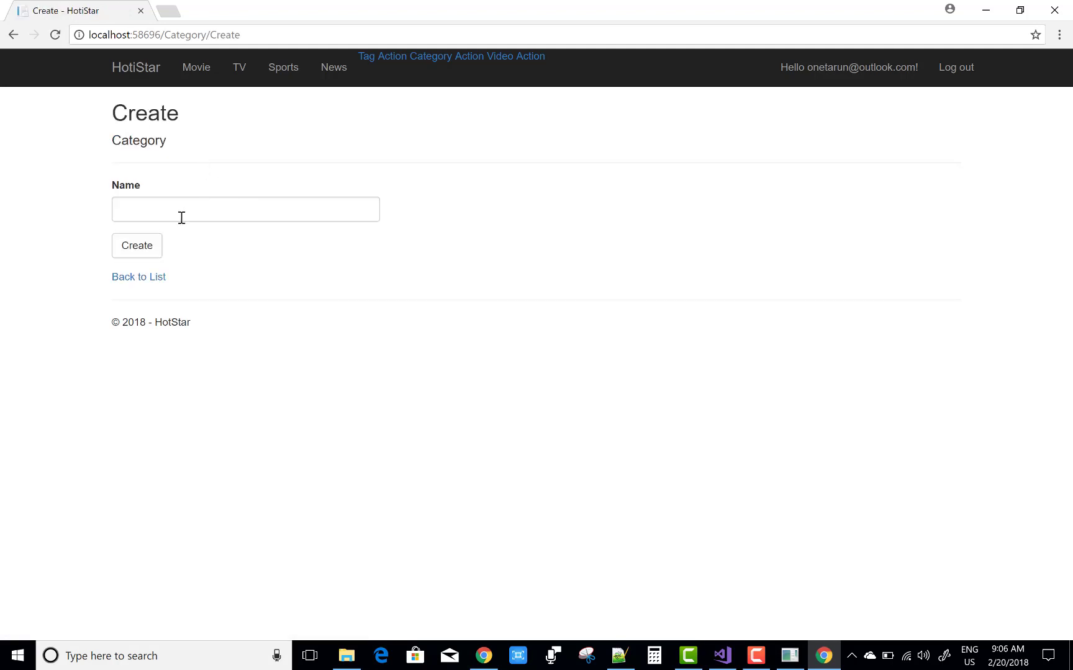
left_click(182, 217)
type("Trailer")
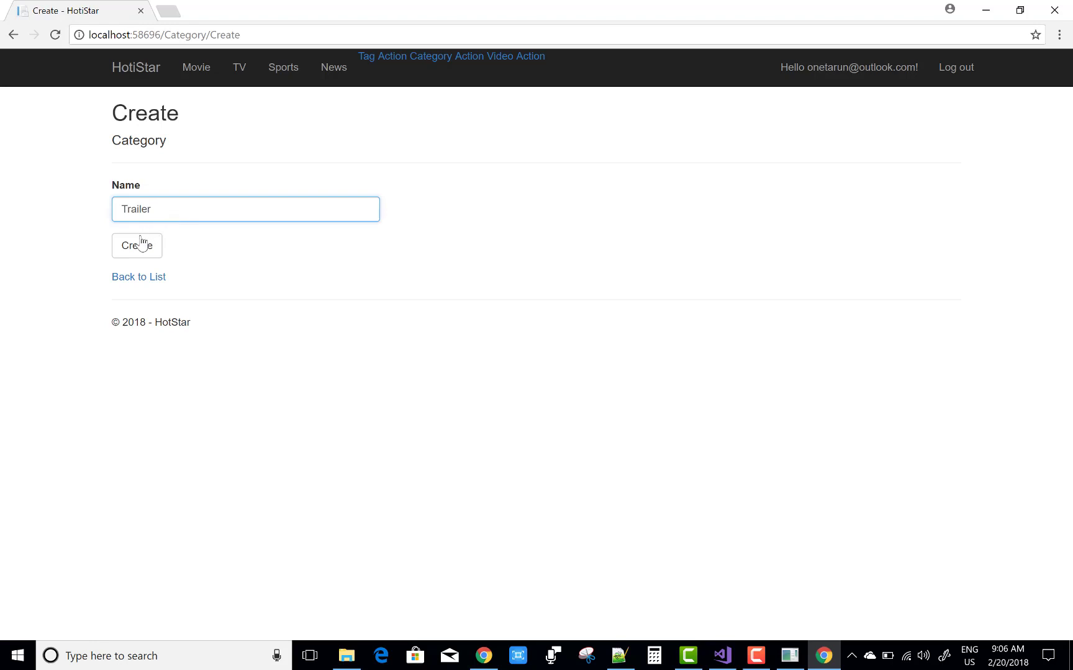
left_click(138, 246)
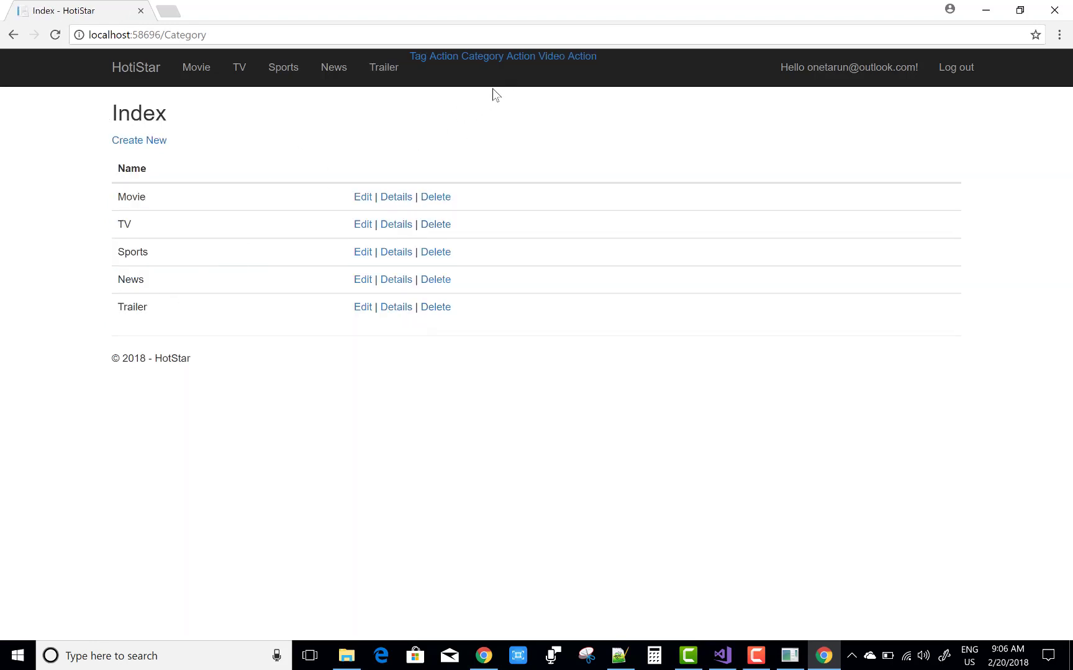
left_click(571, 65)
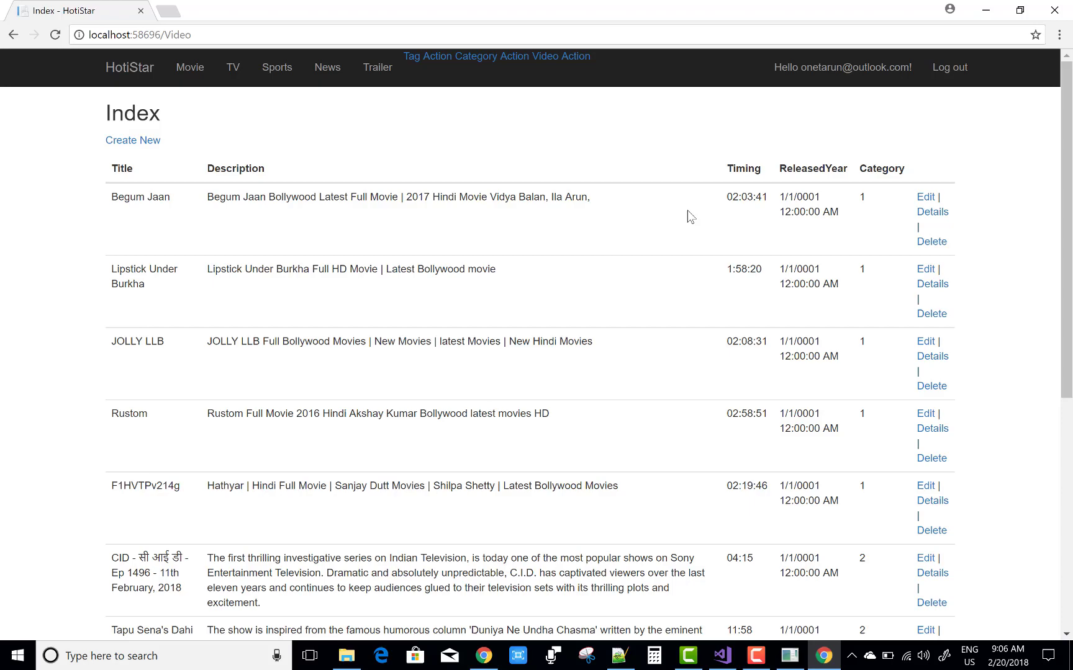
Step: Browse the Video list, glance at the new-video form, and scroll down to the Oru Adaar Love entry
scroll(410, 422, "down", 7)
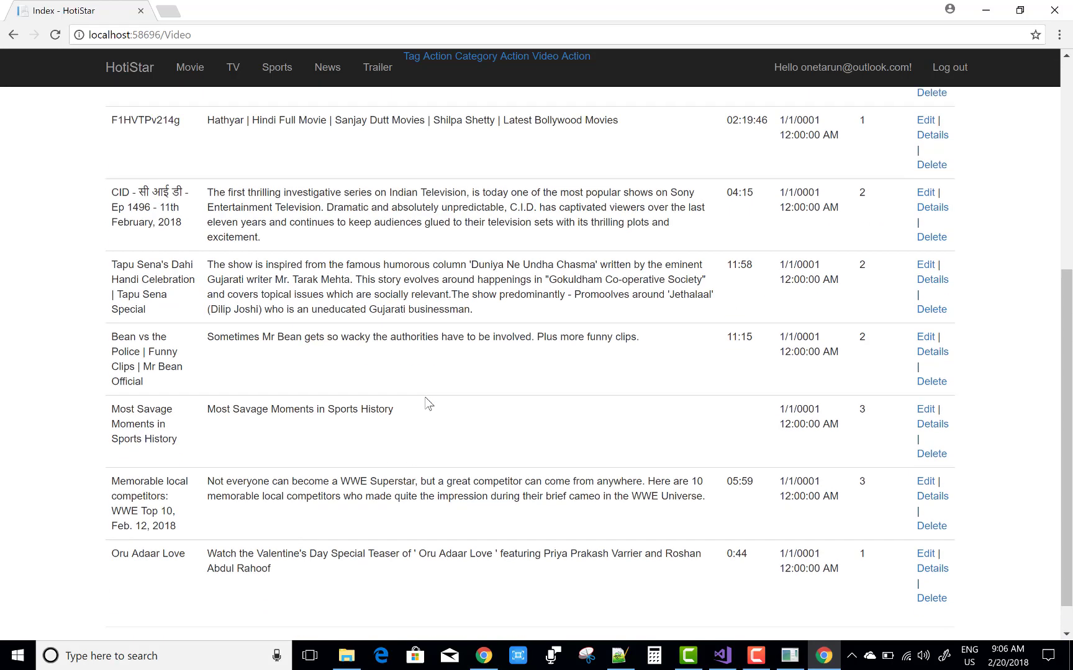
scroll(426, 403, "up", 7)
left_click(142, 141)
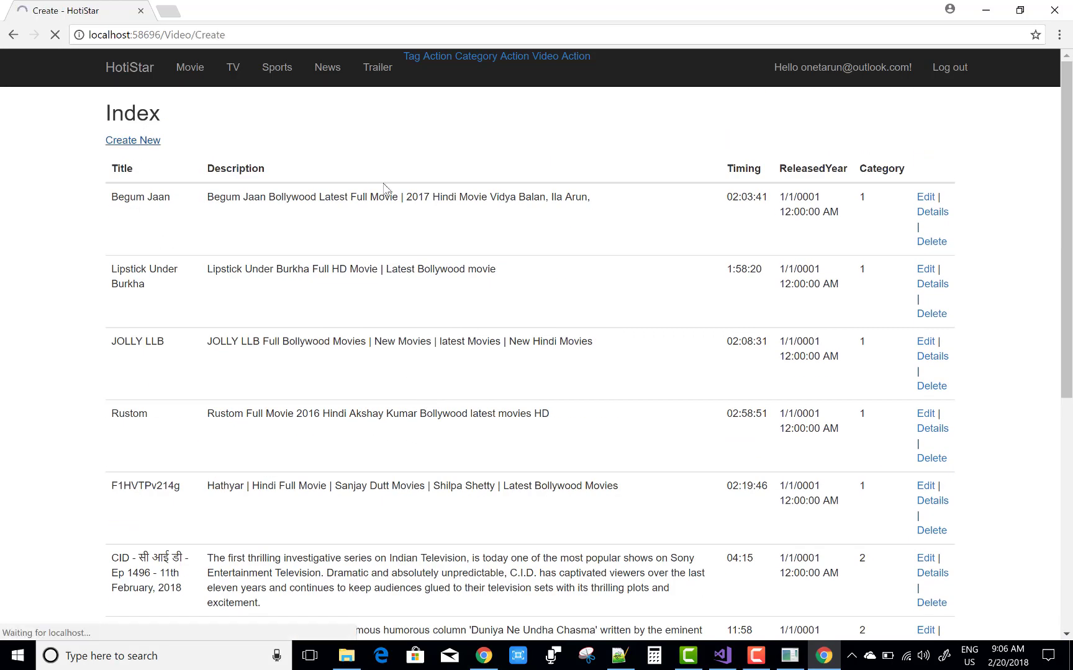
left_click(13, 34)
scroll(639, 439, "down", 7)
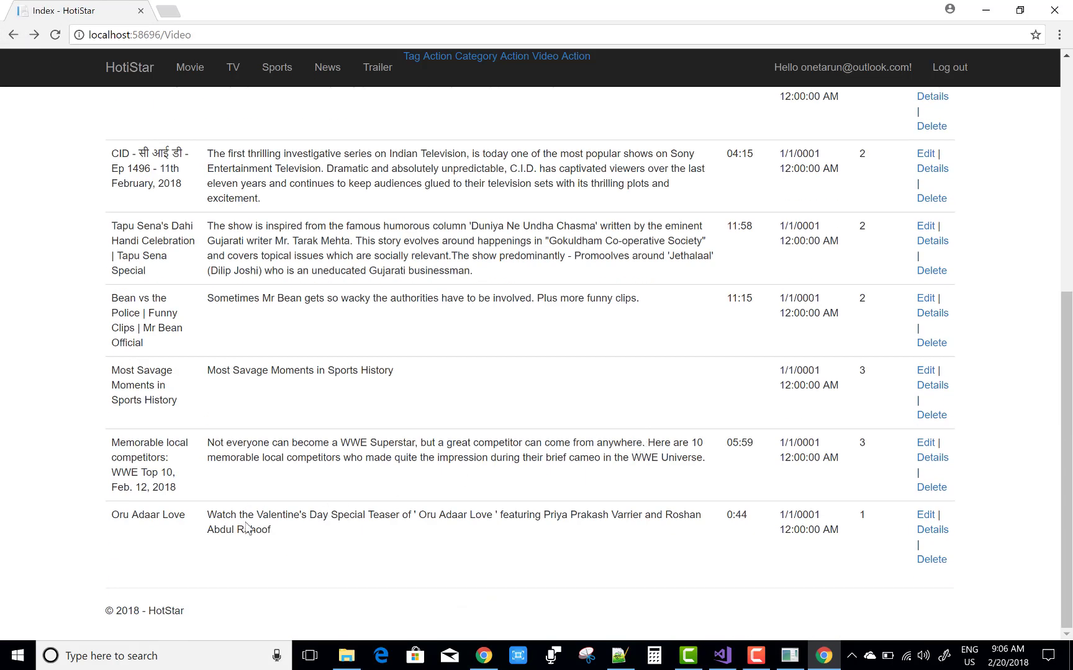
Step: Delete the old Oru Adaar Love video and start a blank new-video form
left_click(932, 560)
left_click(136, 352)
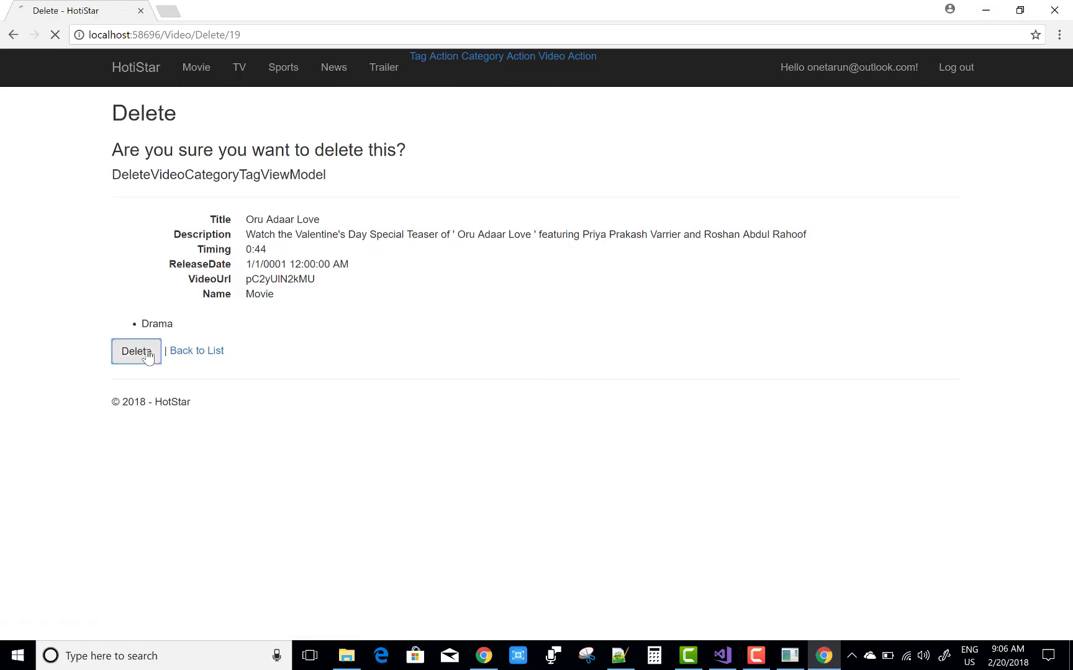
scroll(601, 416, "down", 6)
scroll(455, 419, "up", 6)
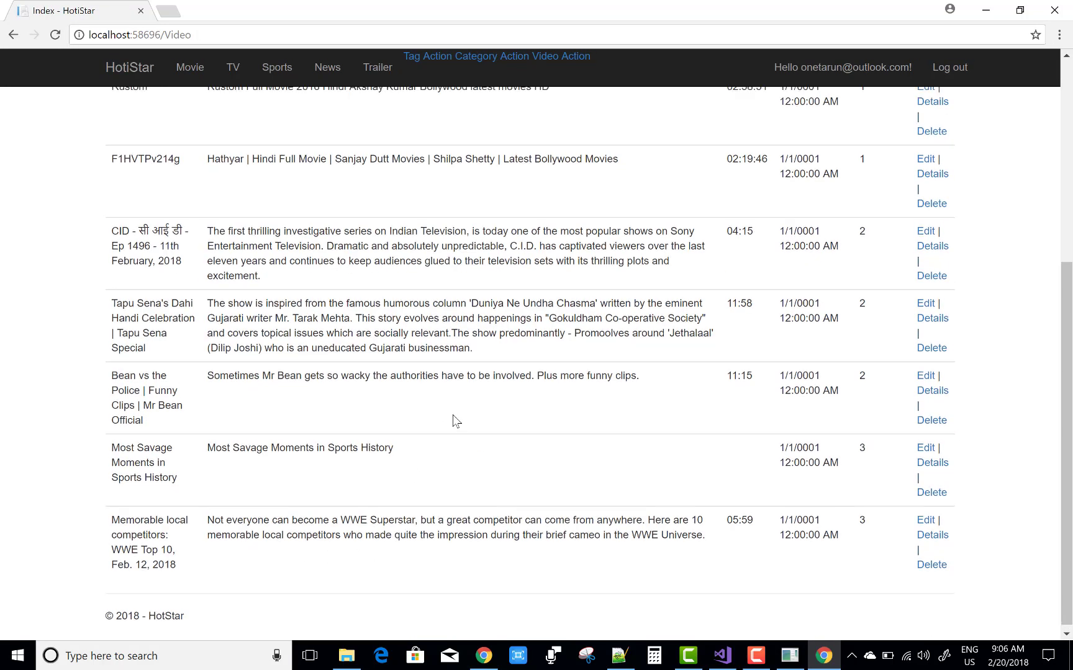
left_click(115, 141)
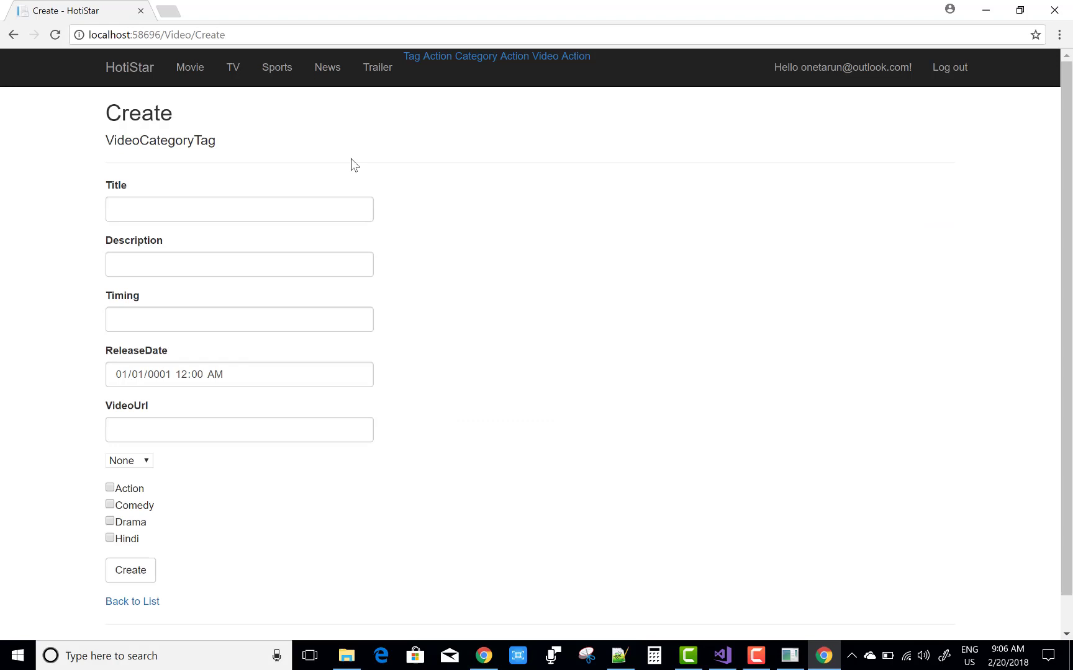
left_click(161, 213)
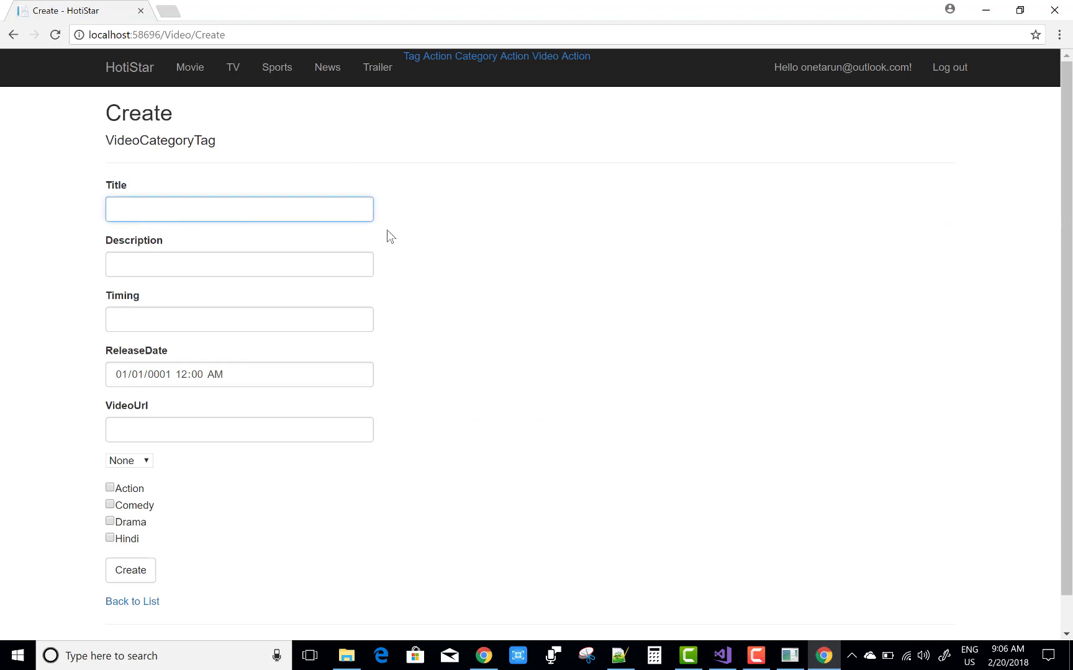
Step: Copy 'Oru Adaar Love' from the YouTube title into the Title field
left_click(483, 656)
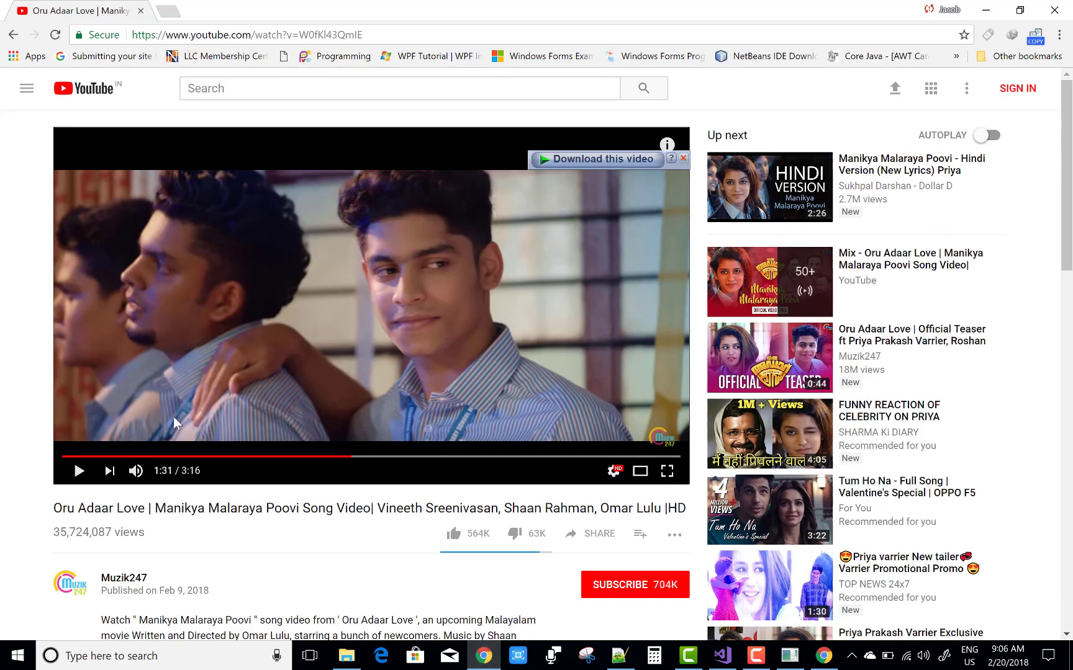
left_click_drag(56, 509, 144, 509)
key("ctrl+c")
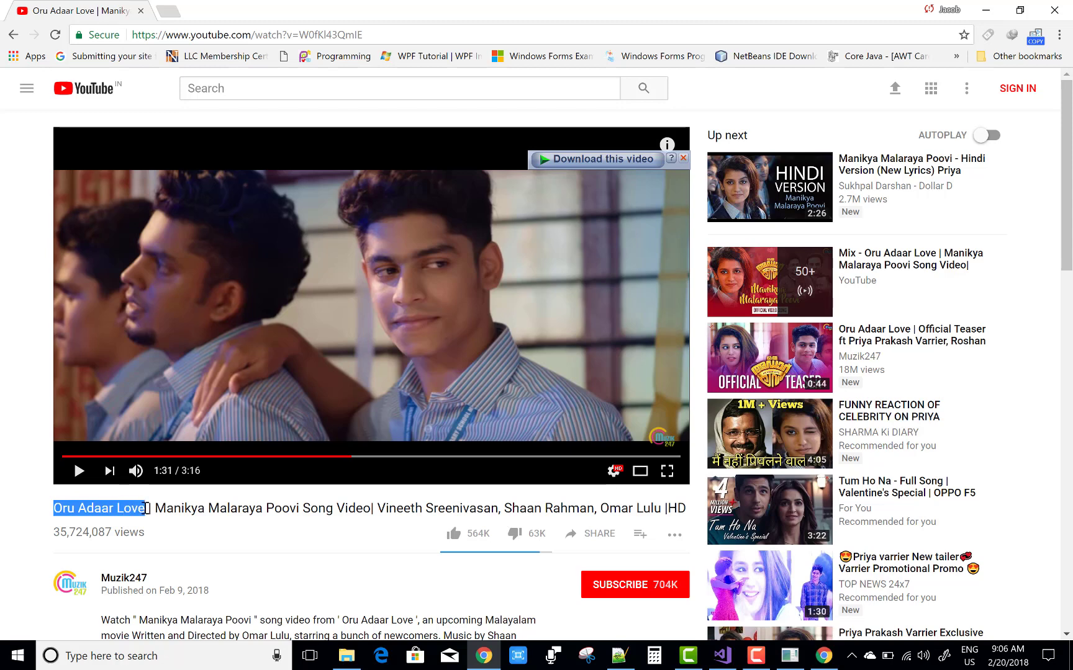
left_click(484, 656)
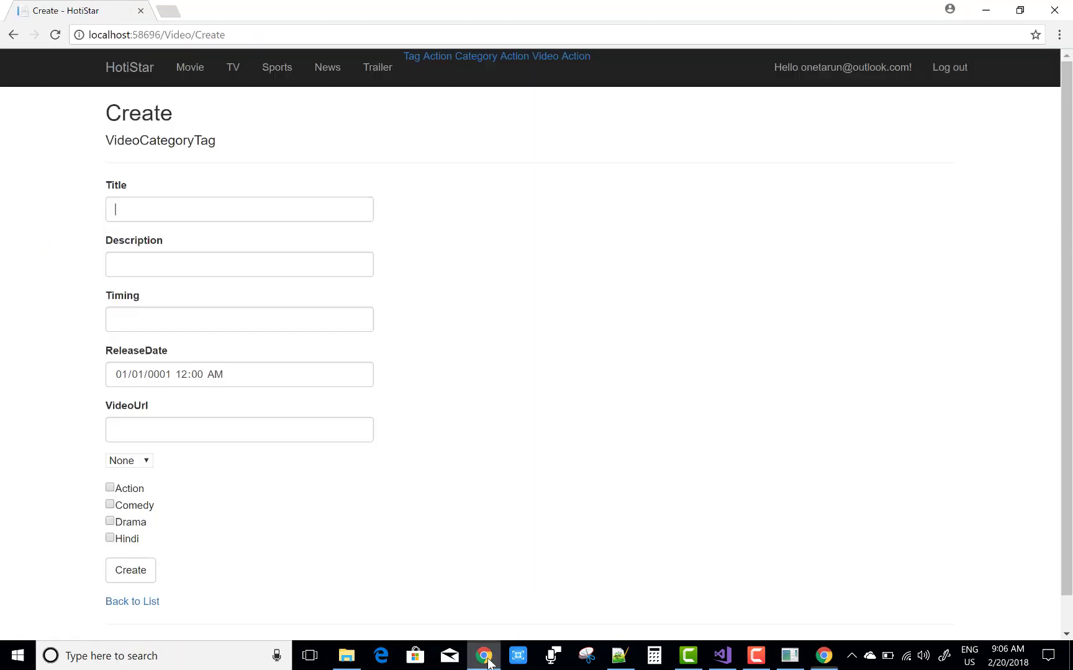
key("ctrl+v")
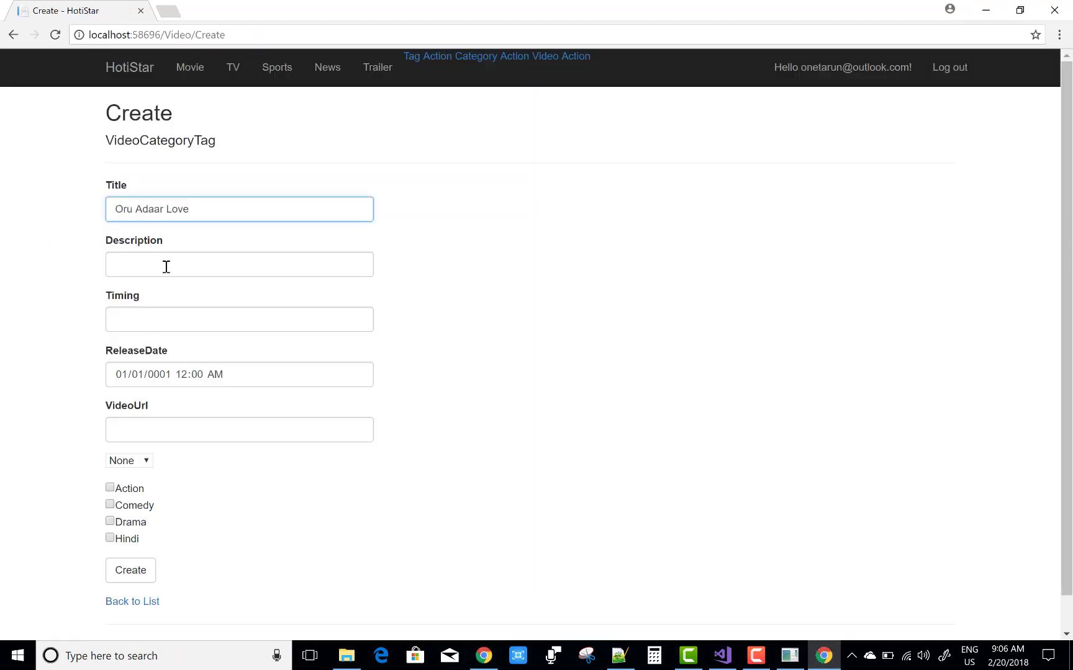
Step: Paste the YouTube song title into the Description field
left_click(178, 295)
left_click(163, 265)
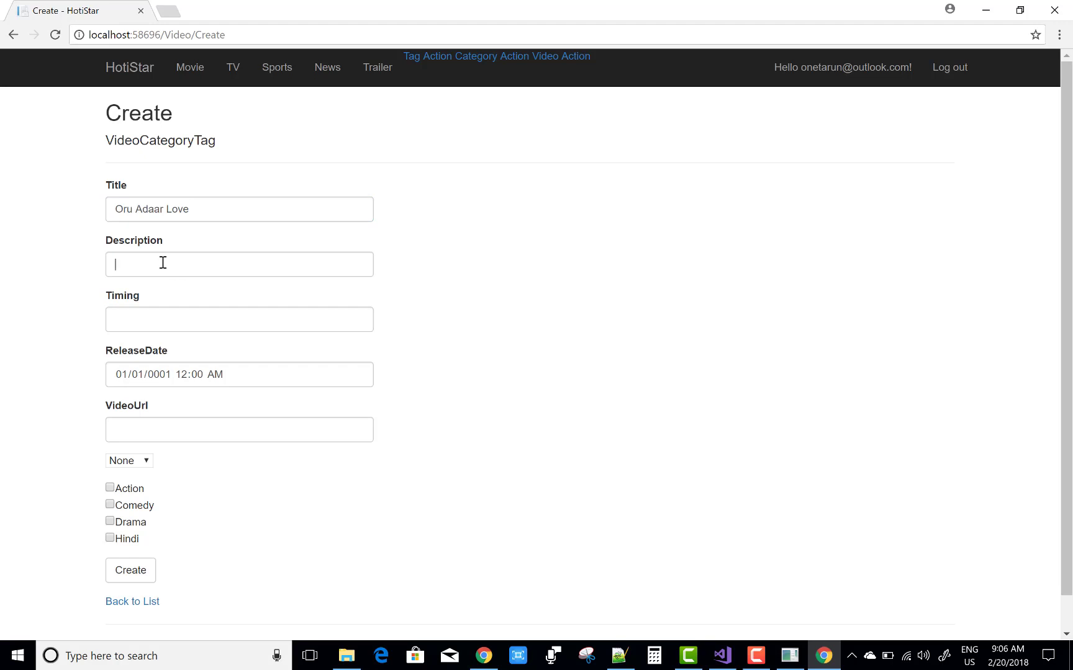
left_click(487, 657)
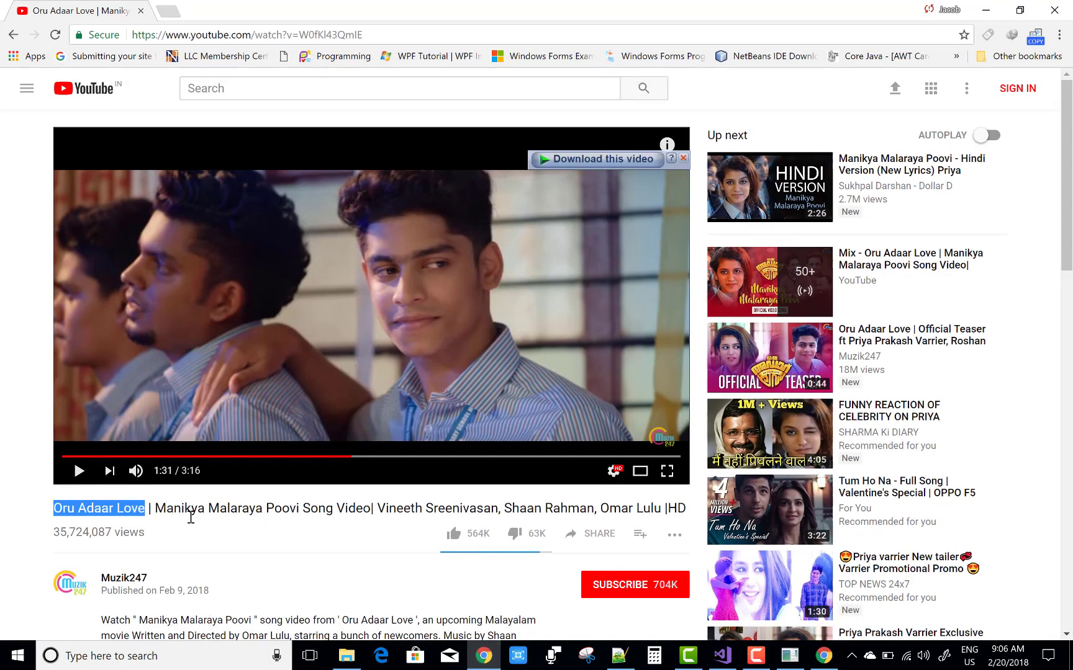
left_click_drag(155, 511, 666, 508)
key("ctrl+c")
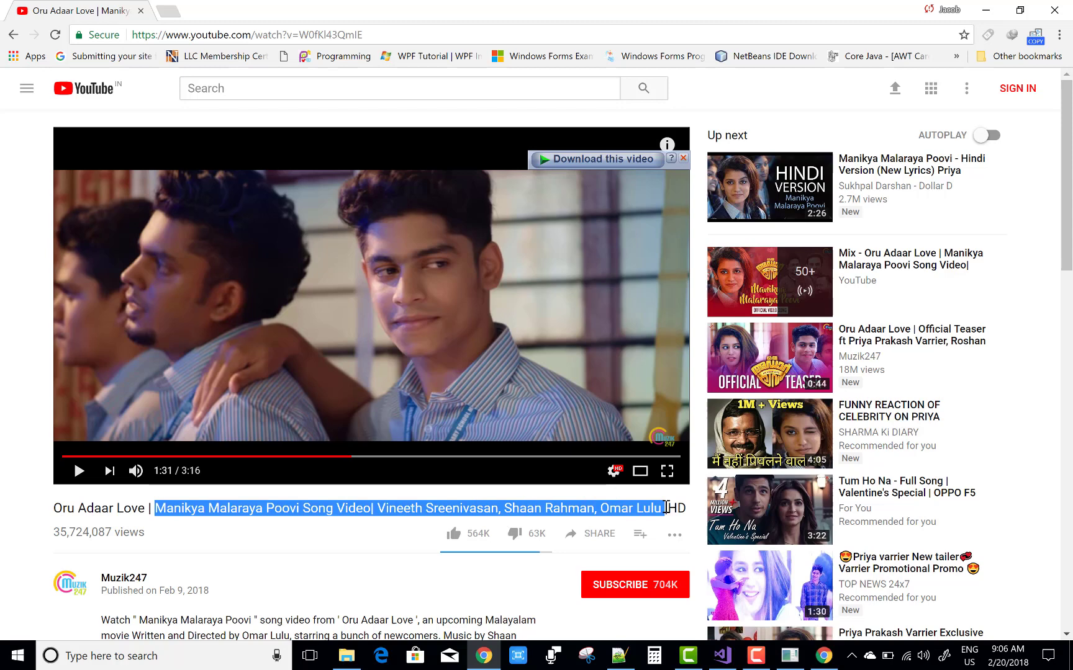
key("alt+Tab")
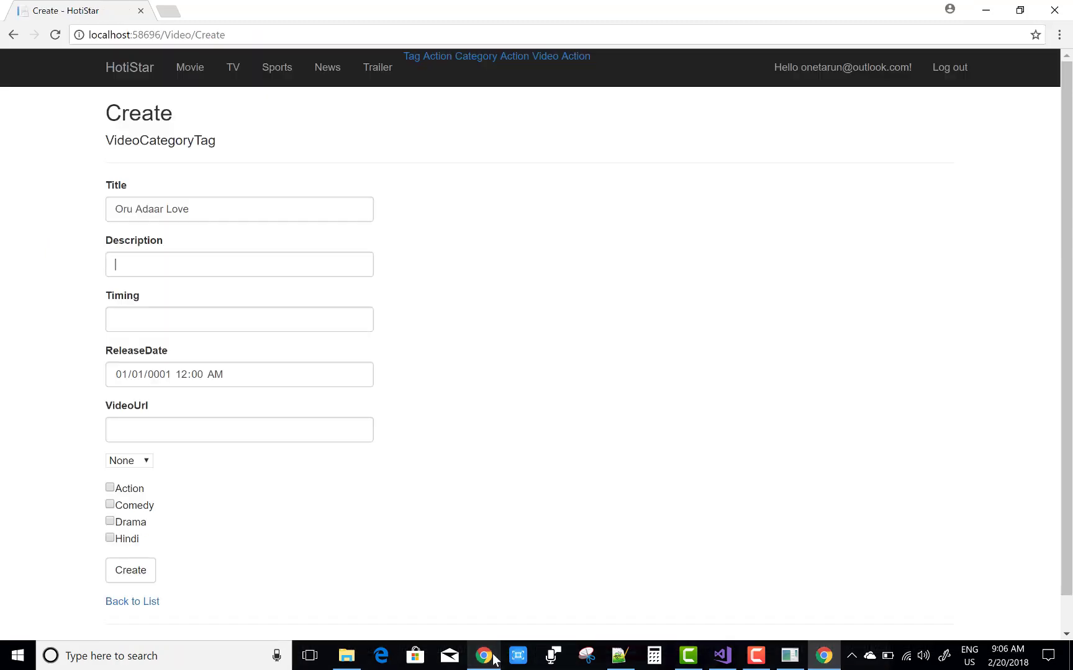
left_click(218, 258)
key("ctrl+v")
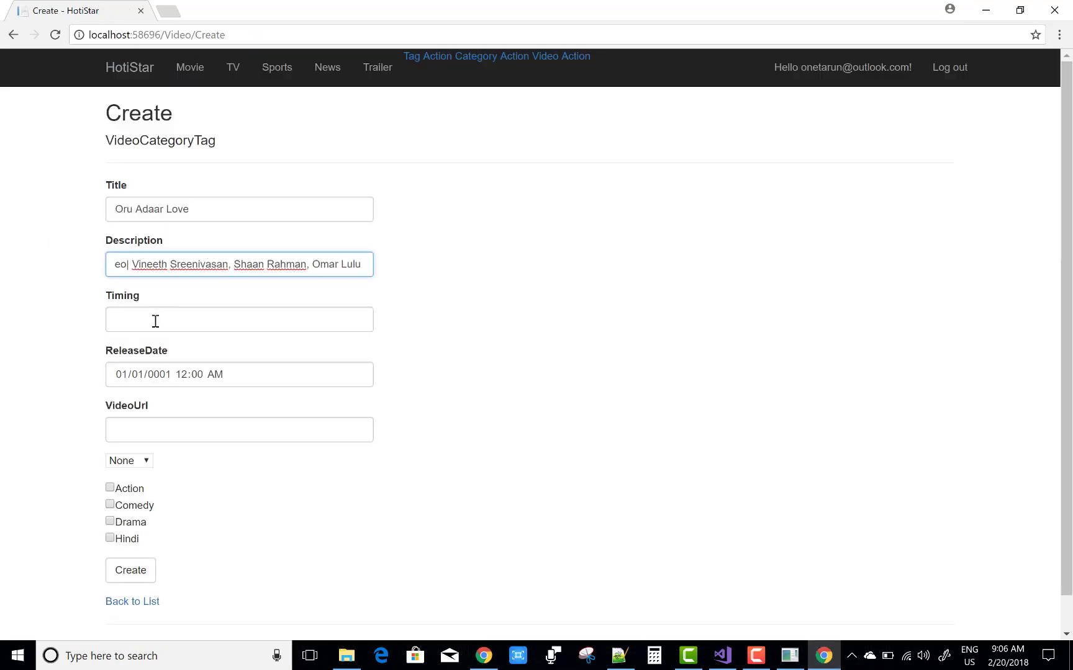
Step: Set the Timing field to 0:44
left_click(213, 322)
type("0:44")
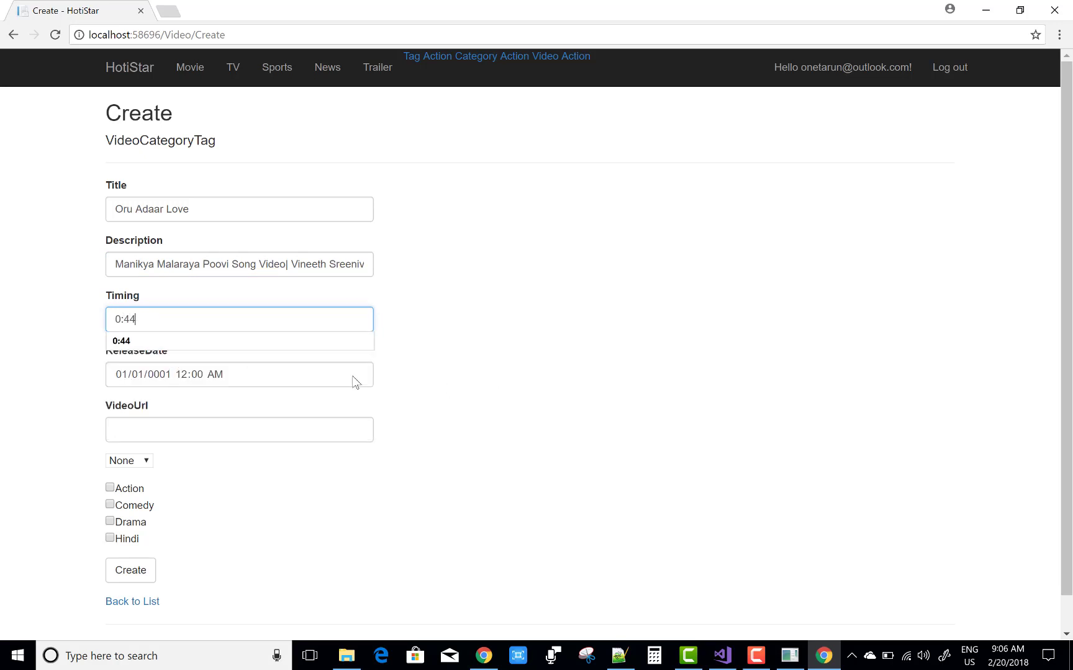
left_click(378, 400)
left_click(127, 434)
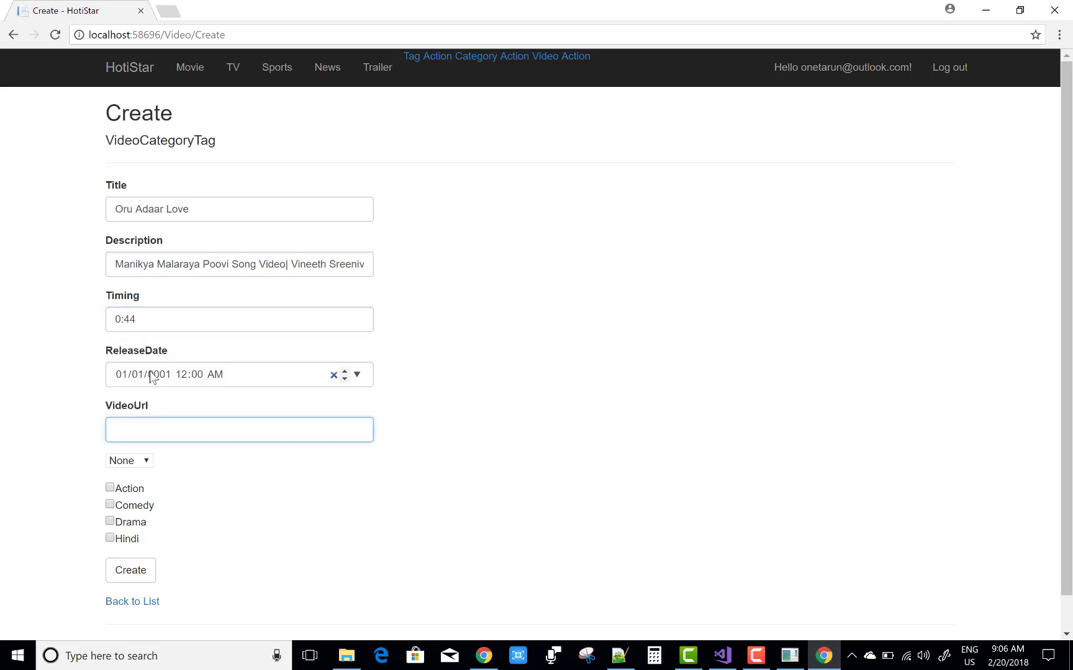
Step: Copy the video ID W0fKl43QmIE from the YouTube address bar into VideoUrl
left_click(484, 655)
left_click(78, 470)
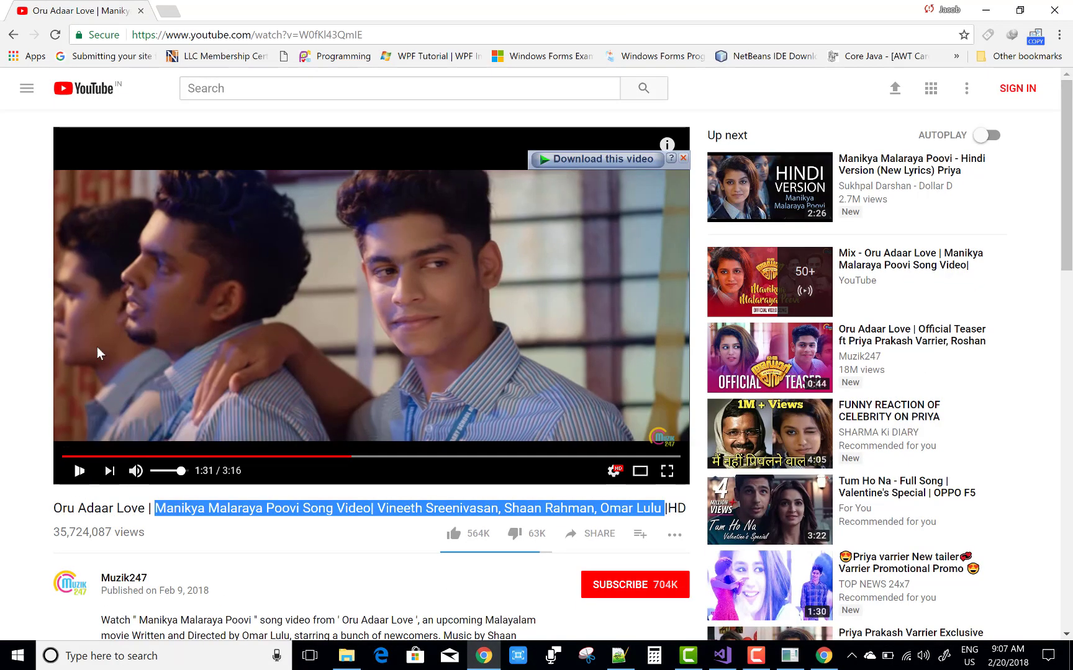
left_click_drag(371, 38, 302, 36)
key("ctrl+c")
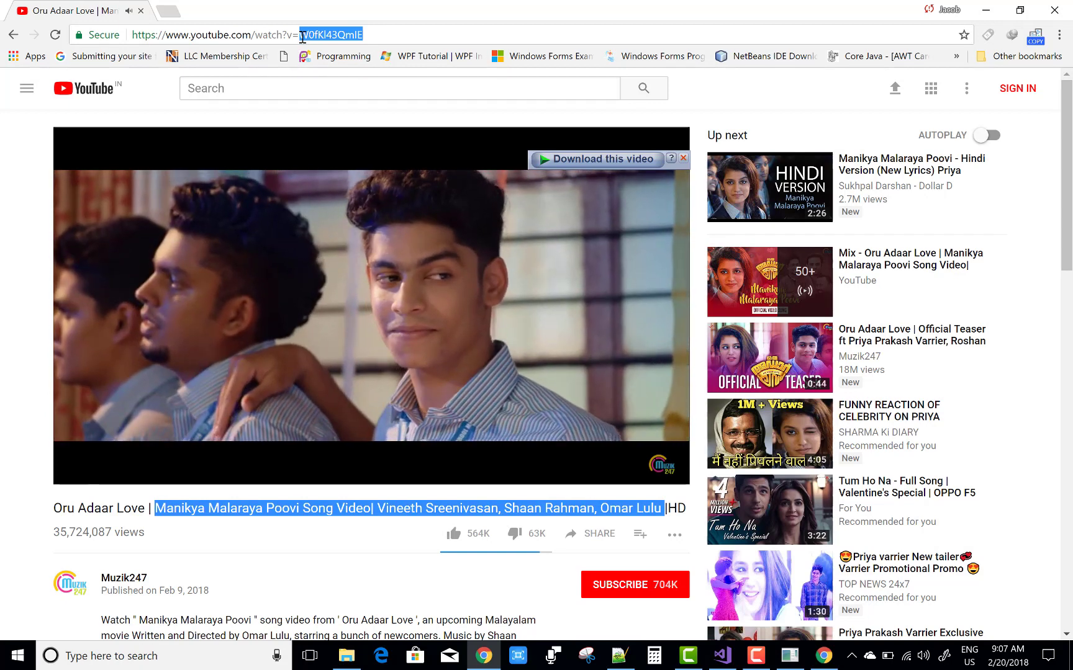
key("alt+Tab")
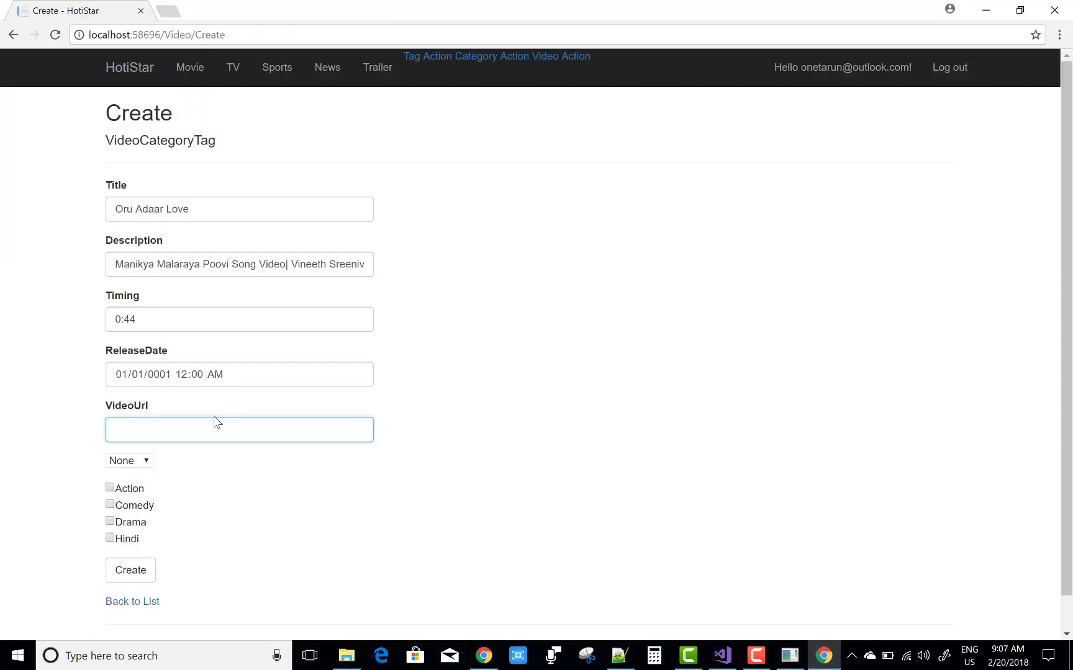
key("ctrl+v")
left_click(483, 656)
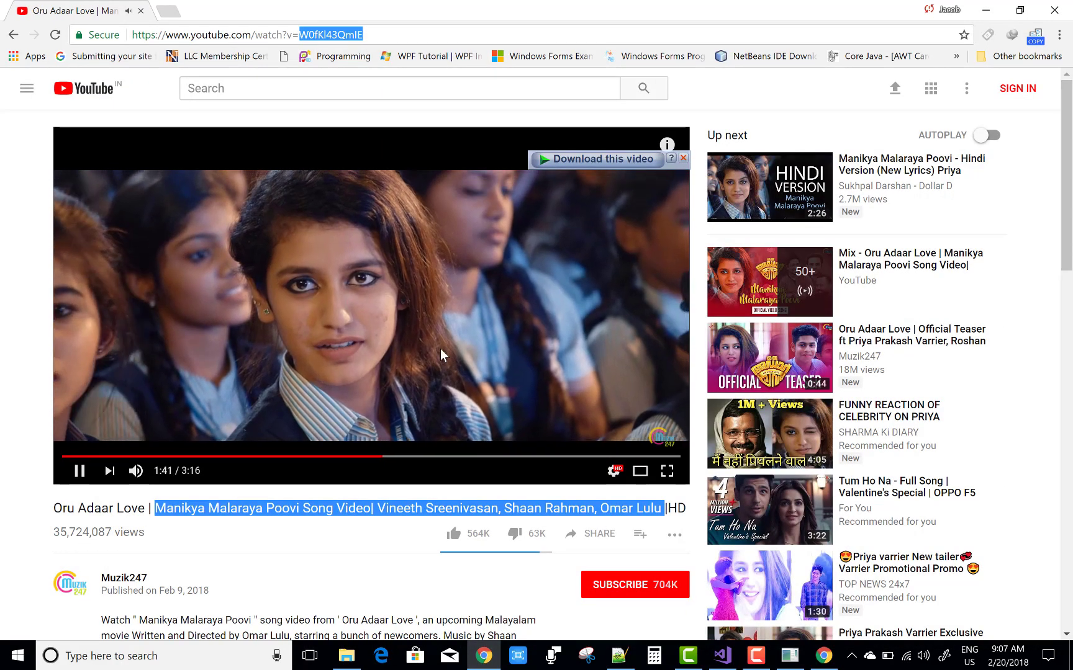
left_click(80, 472)
key("alt+Tab")
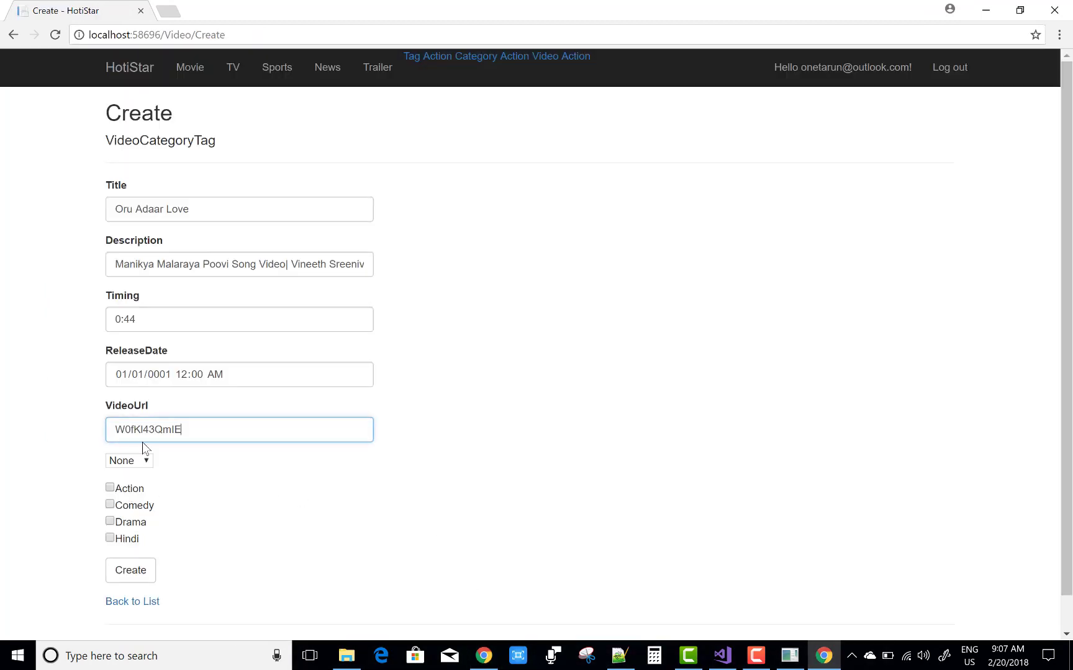
Step: Choose the Trailer category, tick the Drama tag, and save the video
left_click(146, 467)
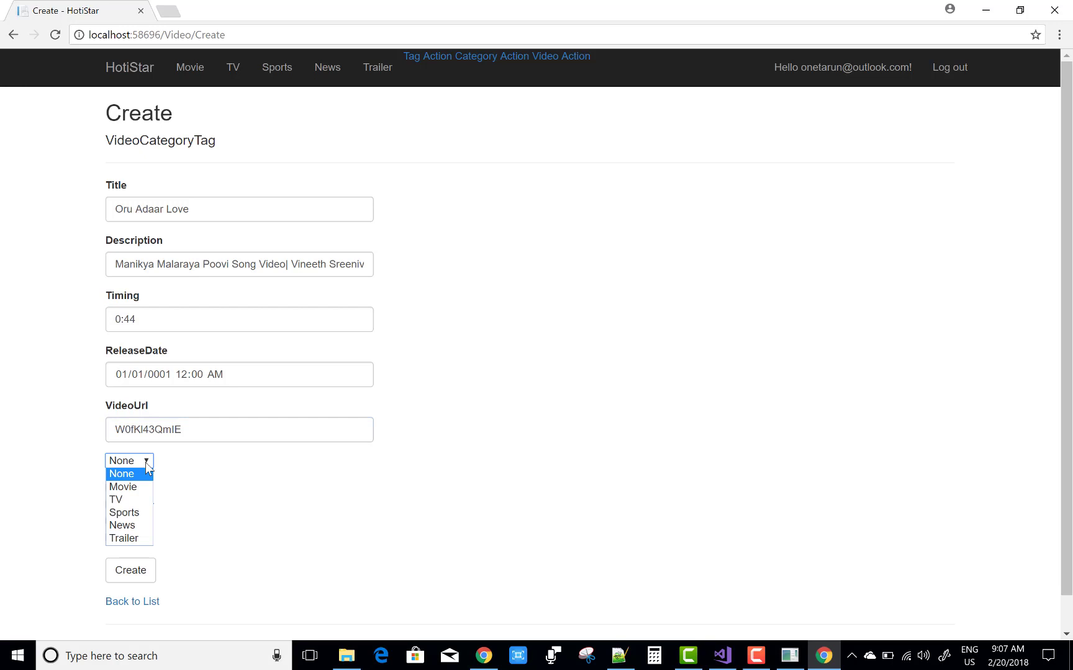
left_click(137, 537)
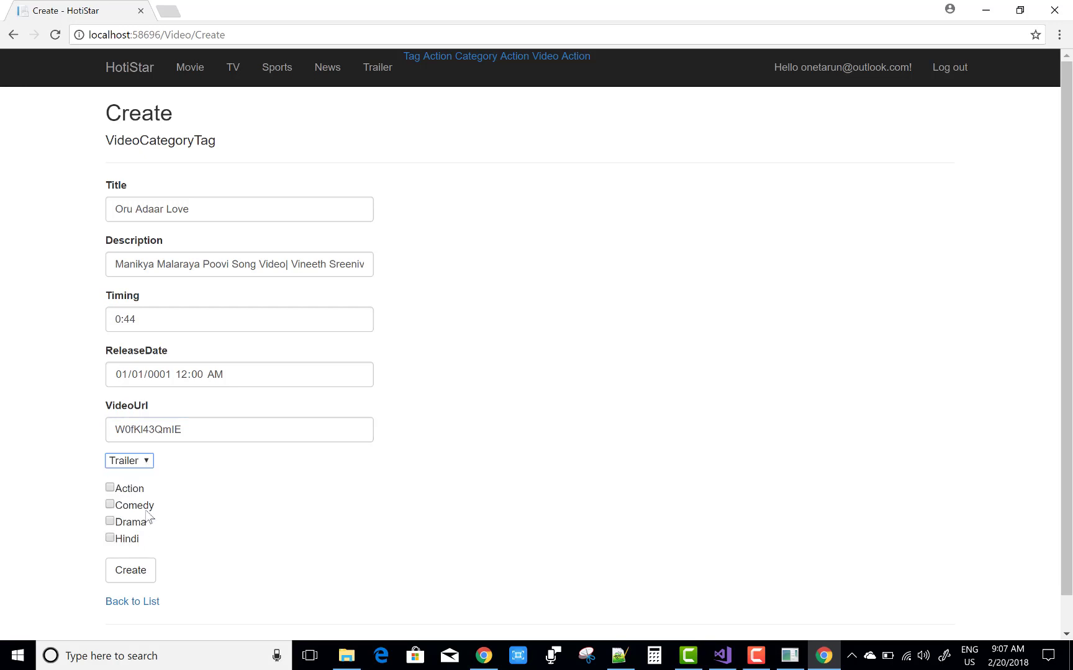
left_click(109, 523)
left_click(131, 575)
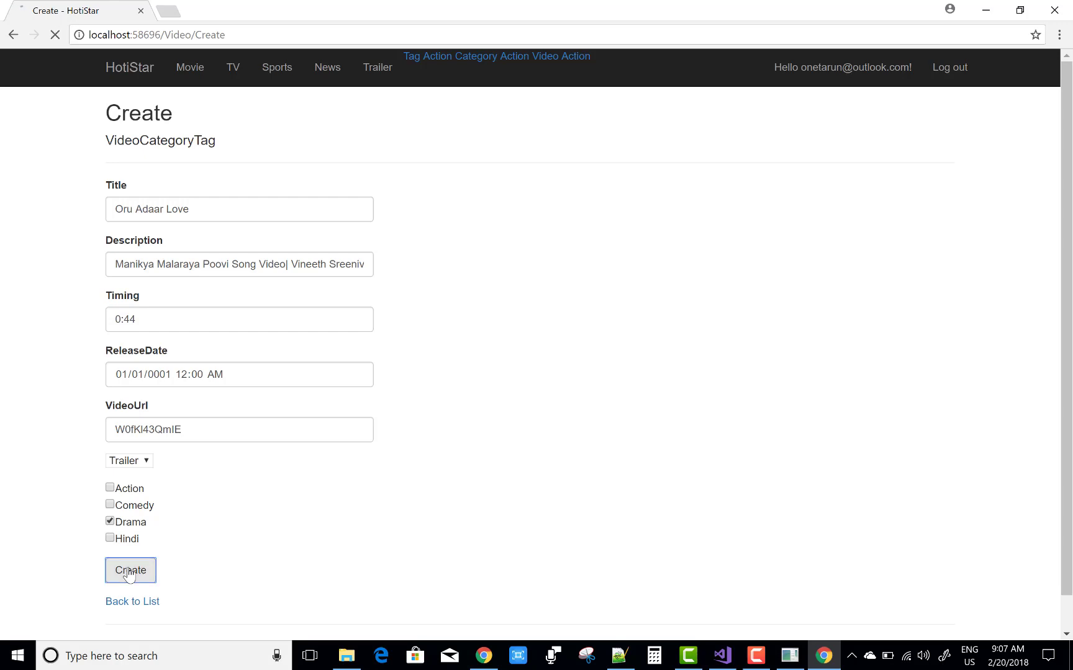
scroll(648, 409, "down", 7)
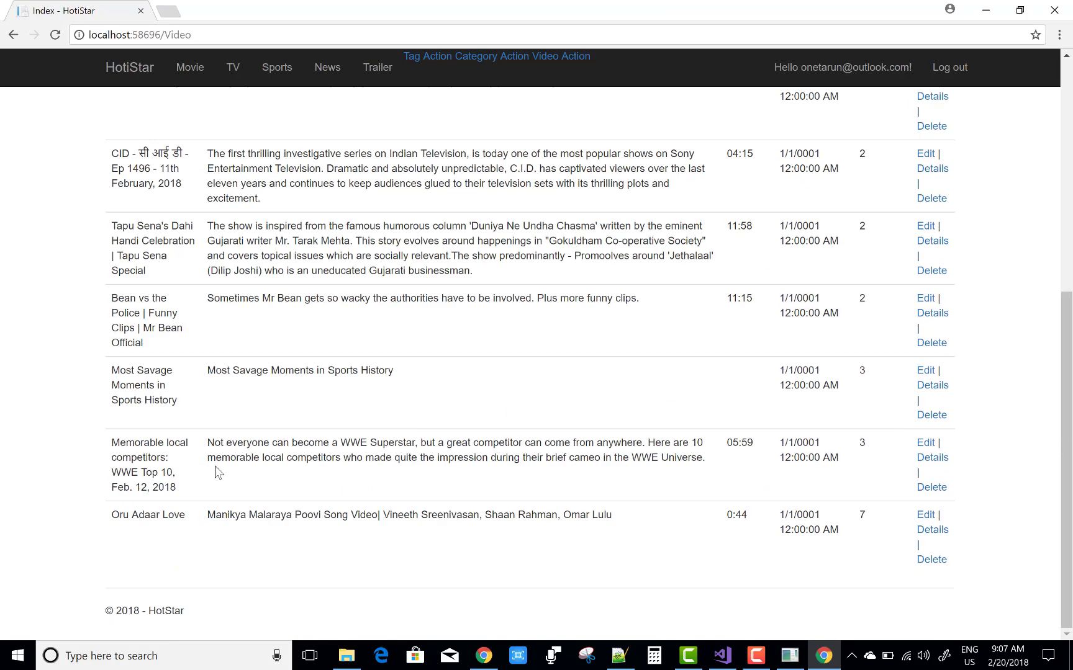
scroll(385, 422, "up", 7)
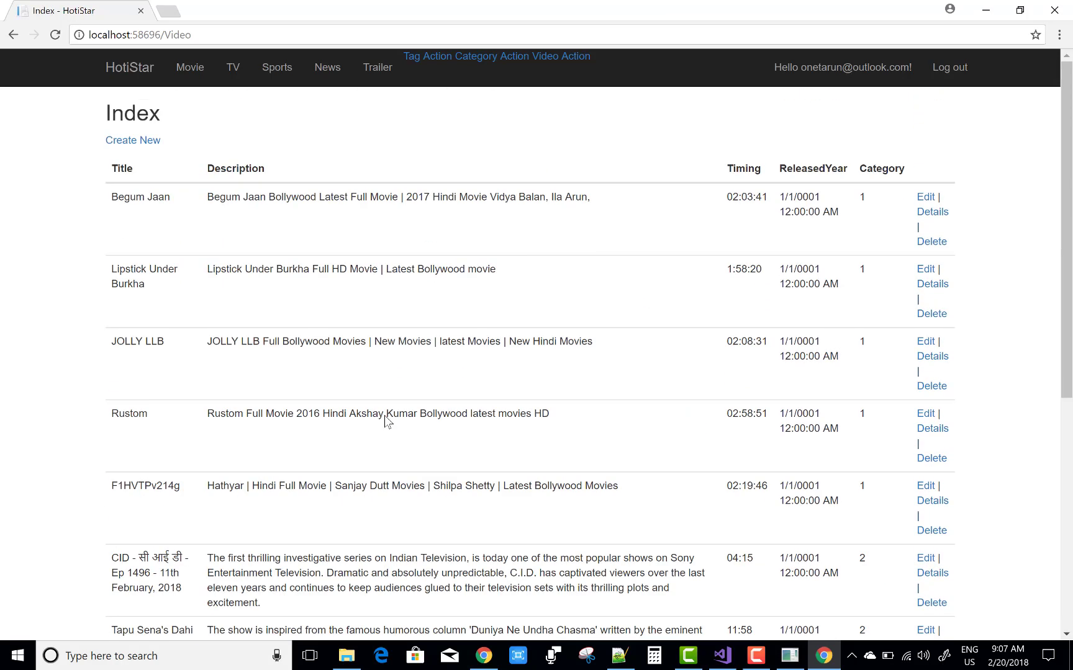
left_click(134, 69)
scroll(748, 307, "down", 3)
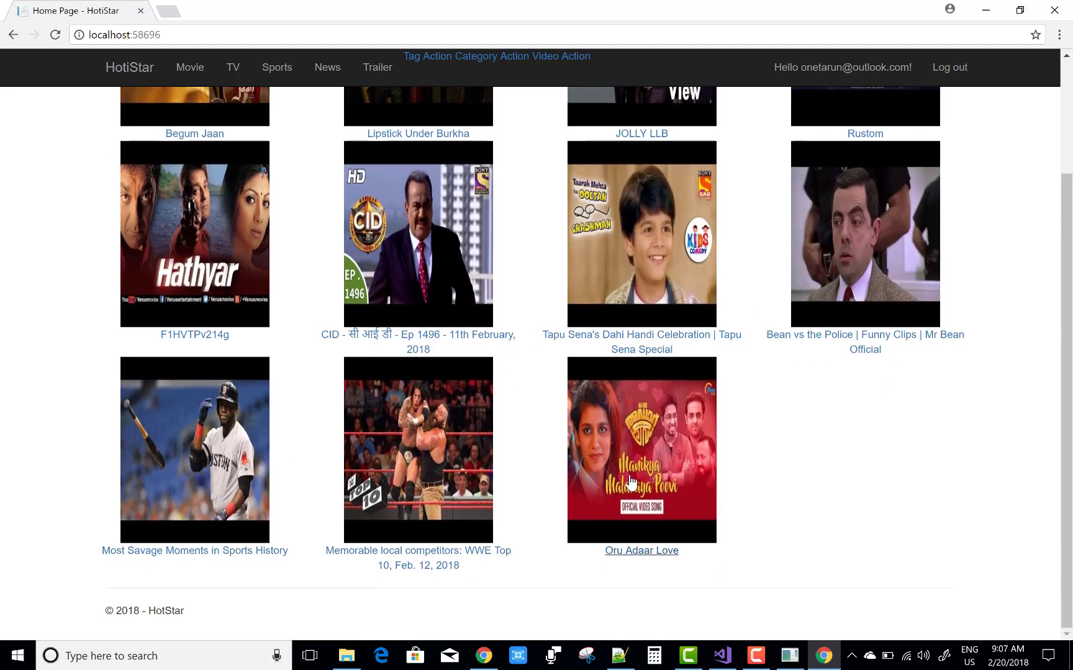
scroll(808, 487, "up", 3)
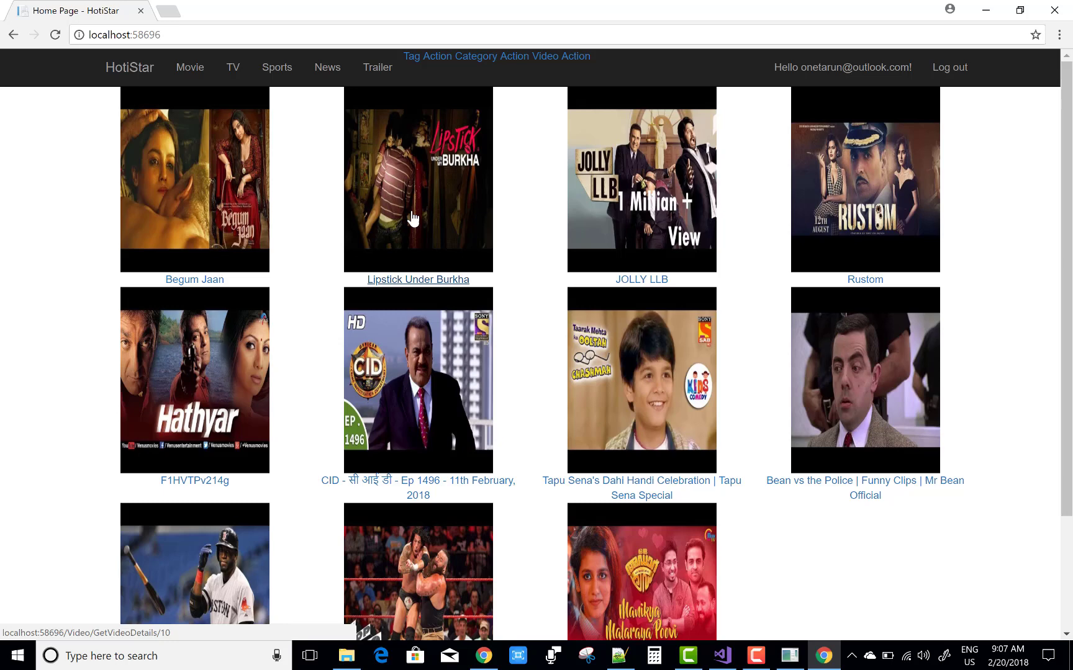
left_click(185, 72)
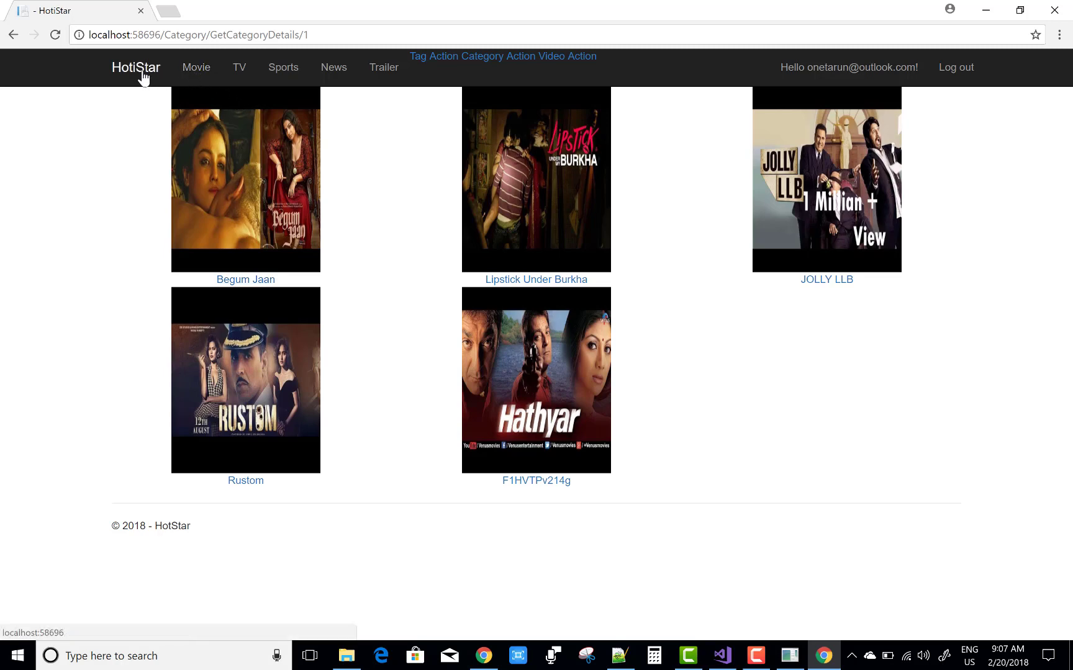
left_click(574, 58)
scroll(683, 259, "down", 8)
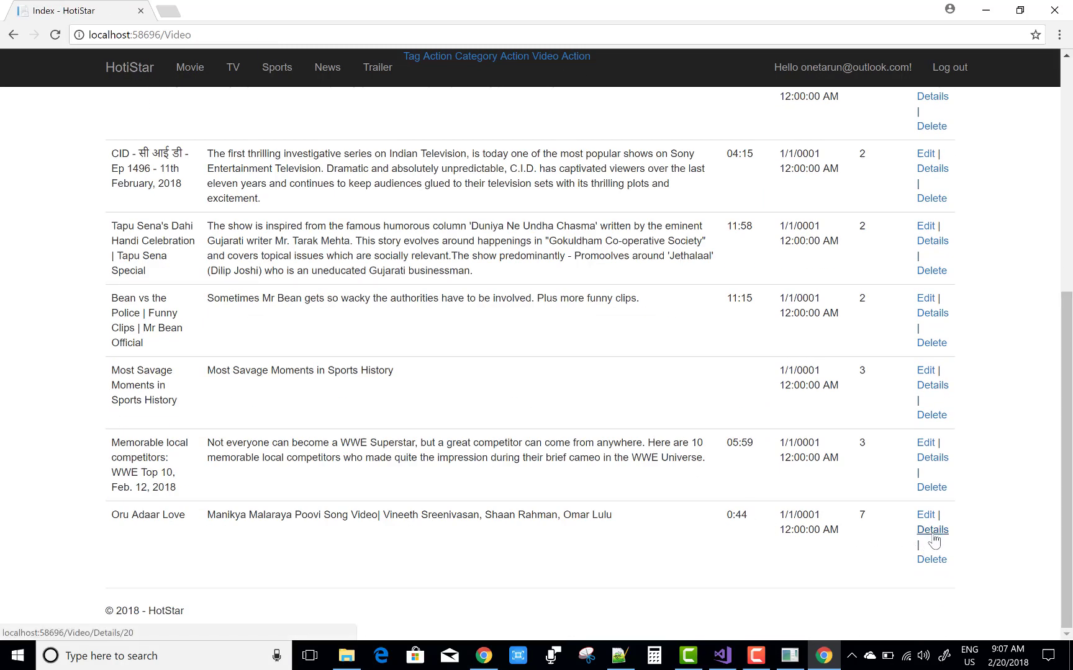
Step: Open Oru Adaar Love's Edit page to view Timing 0:44, Trailer category and Drama tag
right_click(926, 517)
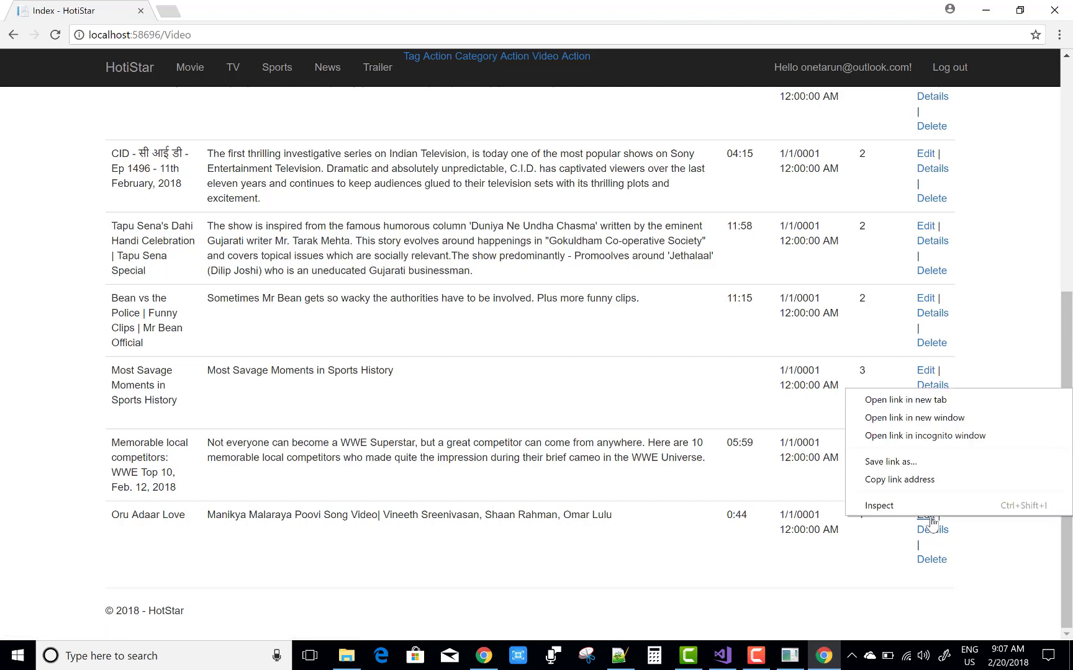
left_click(789, 592)
left_click(925, 516)
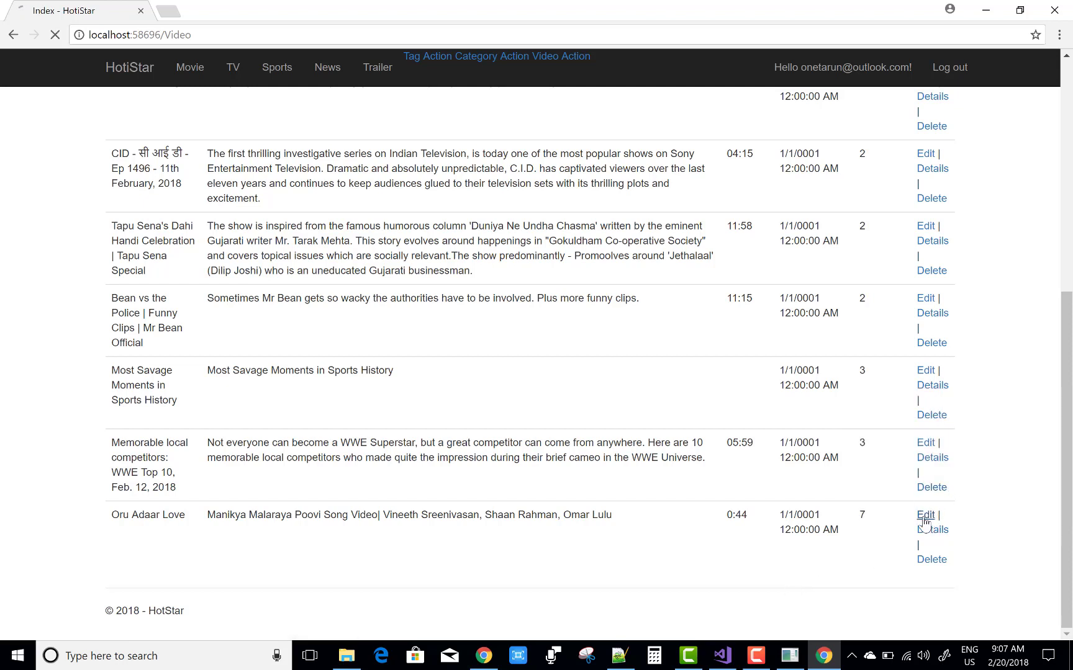
scroll(383, 445, "down", 1)
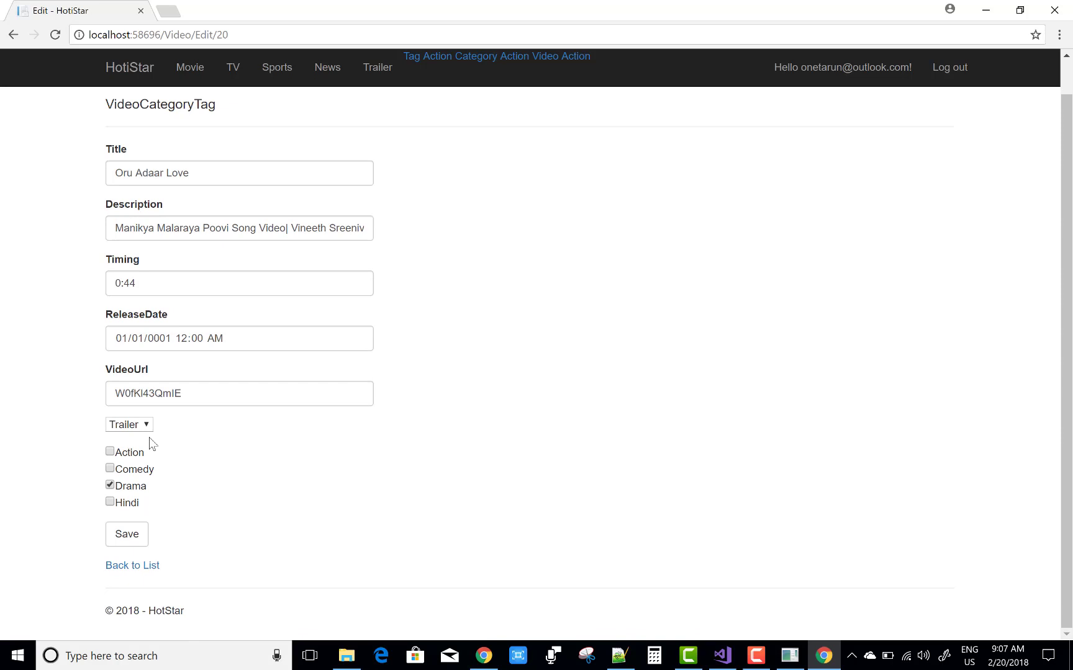